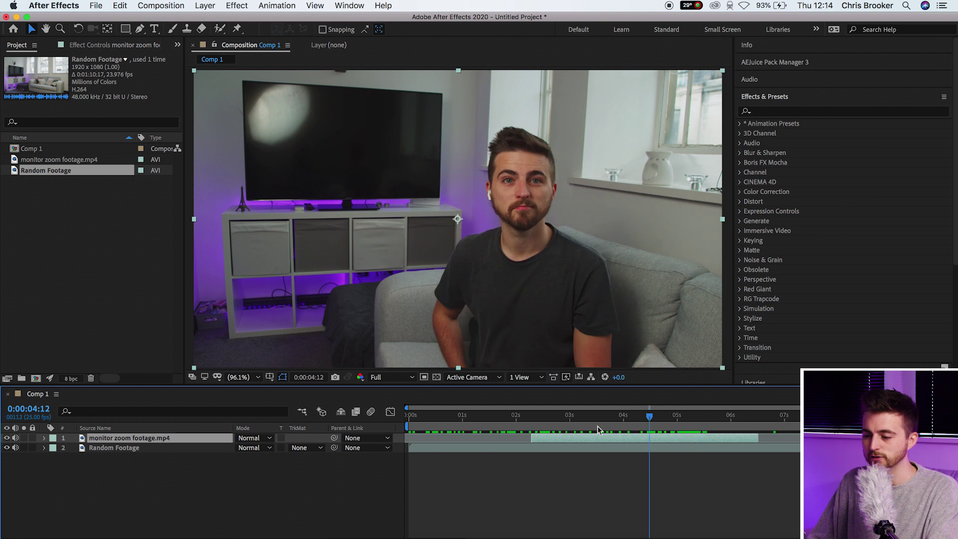
- Add a new null object layer above both footage layers in Comp 1
drag(512, 415, 517, 414)
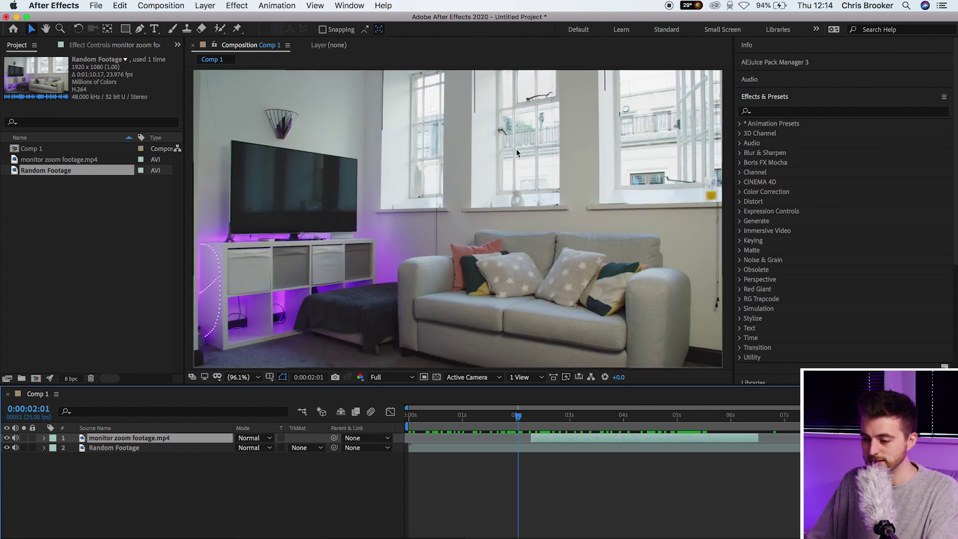
key(space)
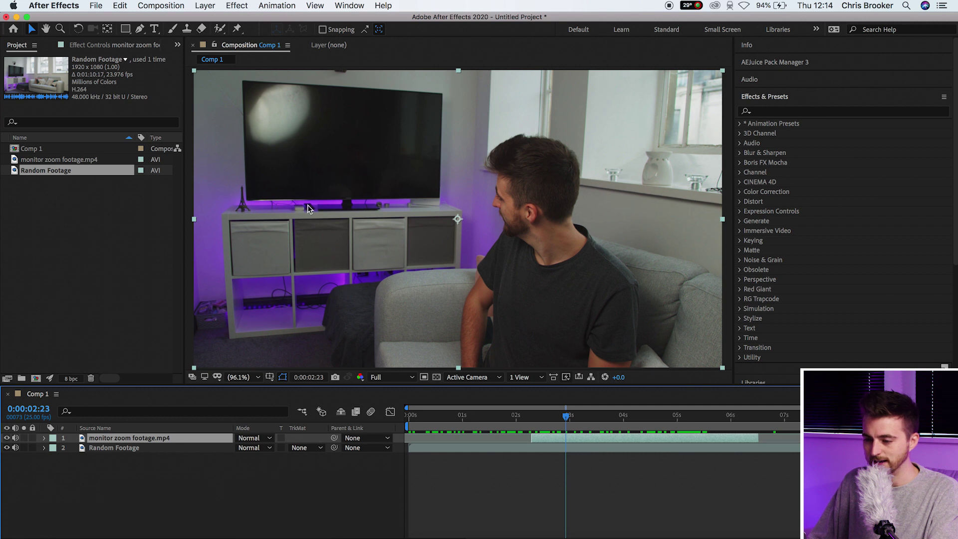
click(472, 486)
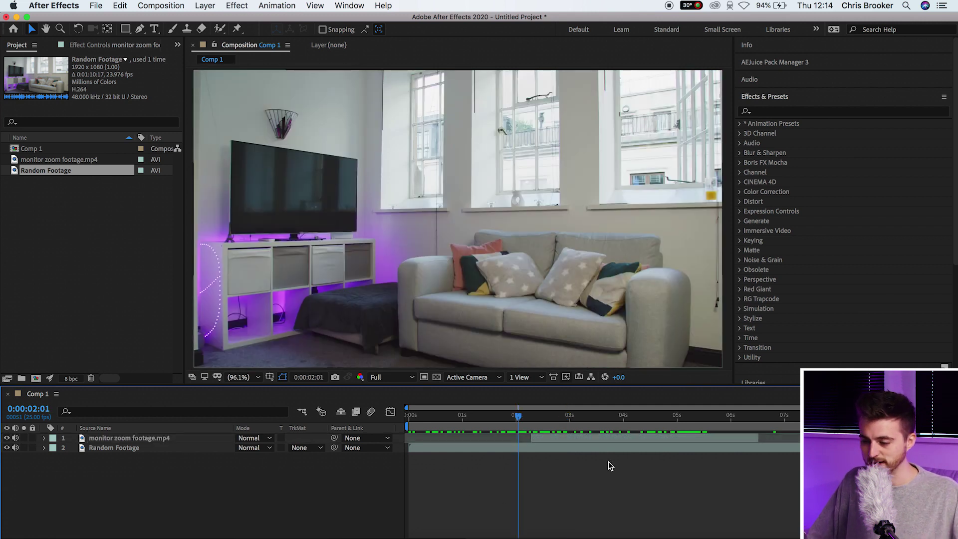
click(205, 5)
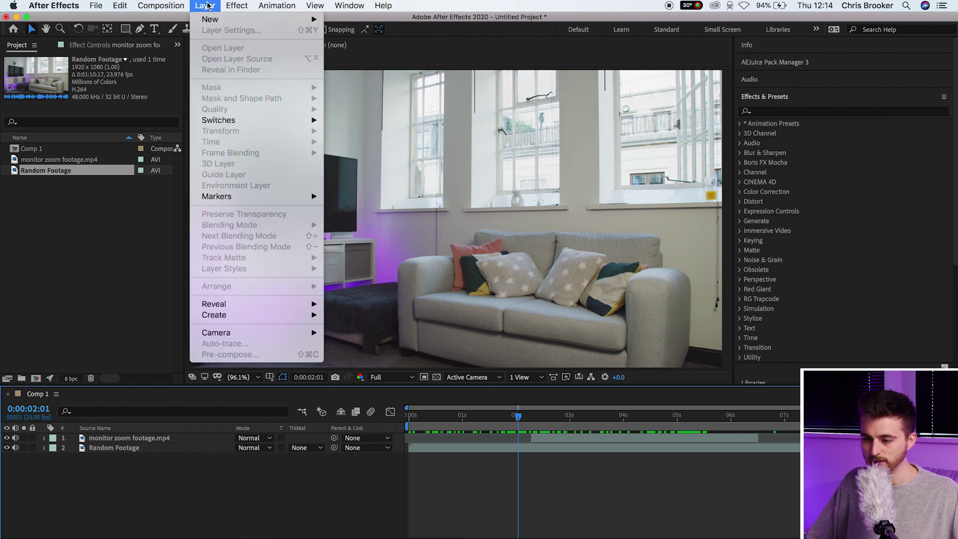
mouse_move(211, 20)
click(368, 67)
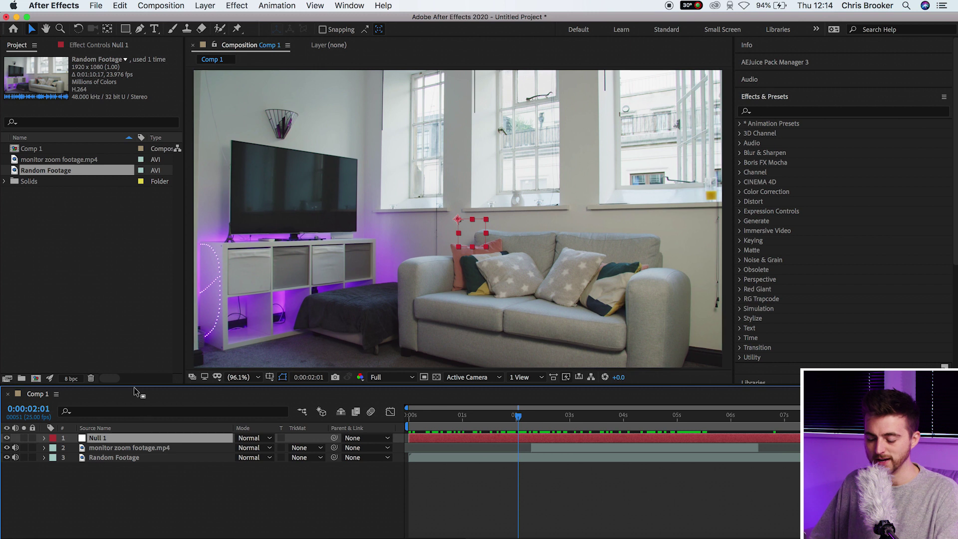
- Parent the monitor zoom footage.mp4 and Random Footage layers to the Null 1 layer
click(131, 447)
shift+click(131, 458)
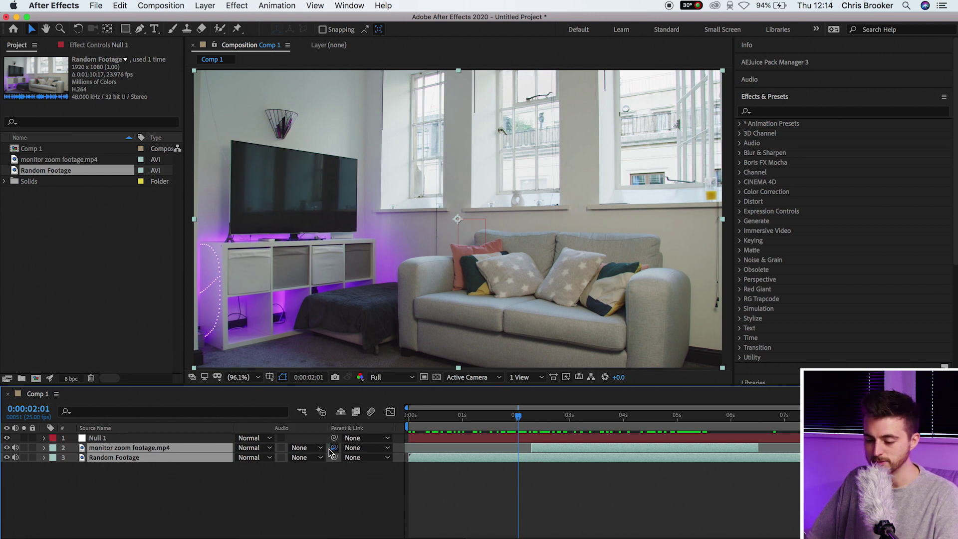
drag(333, 448, 231, 451)
drag(106, 449, 97, 439)
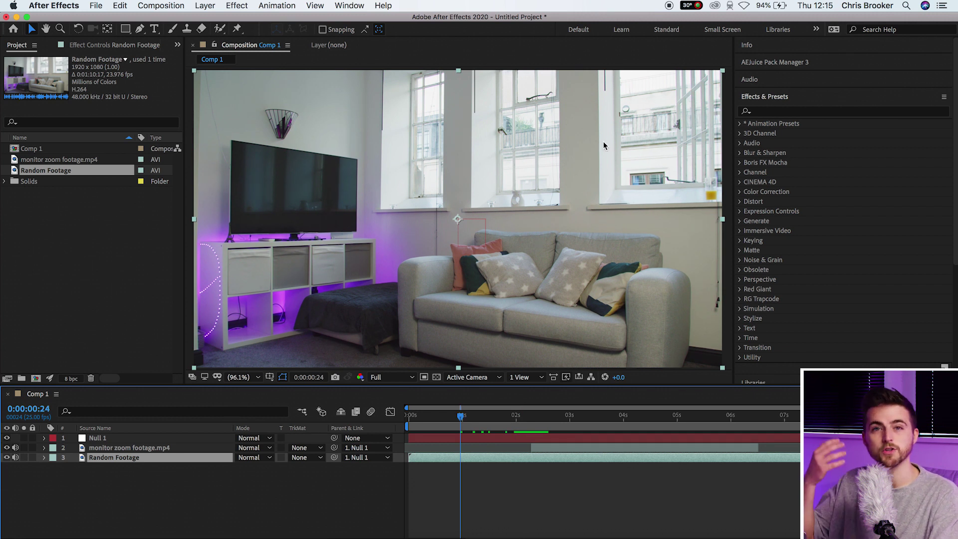
- Scale the Random Footage layer down to 70% horizontally and 72% vertically
key(s)
drag(255, 467, 238, 467)
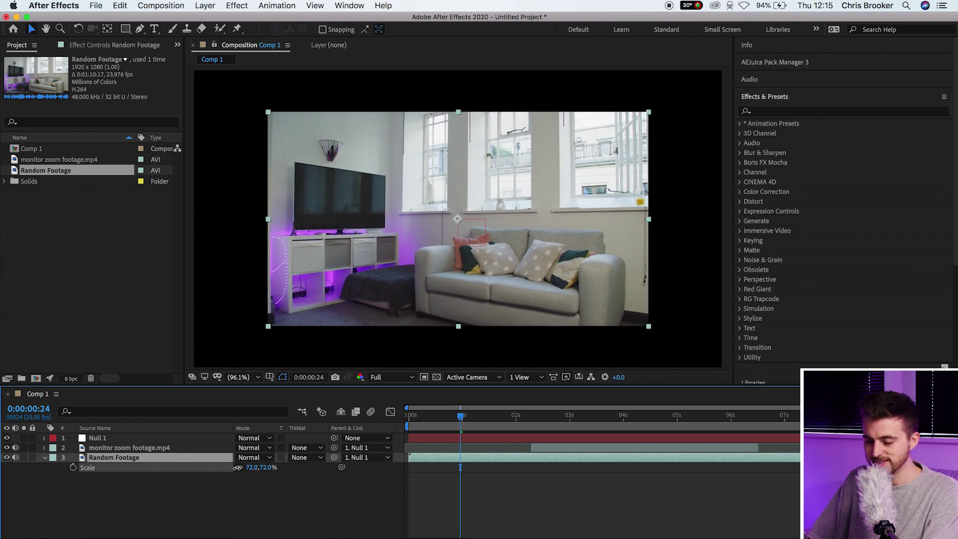
click(252, 467)
text(70)
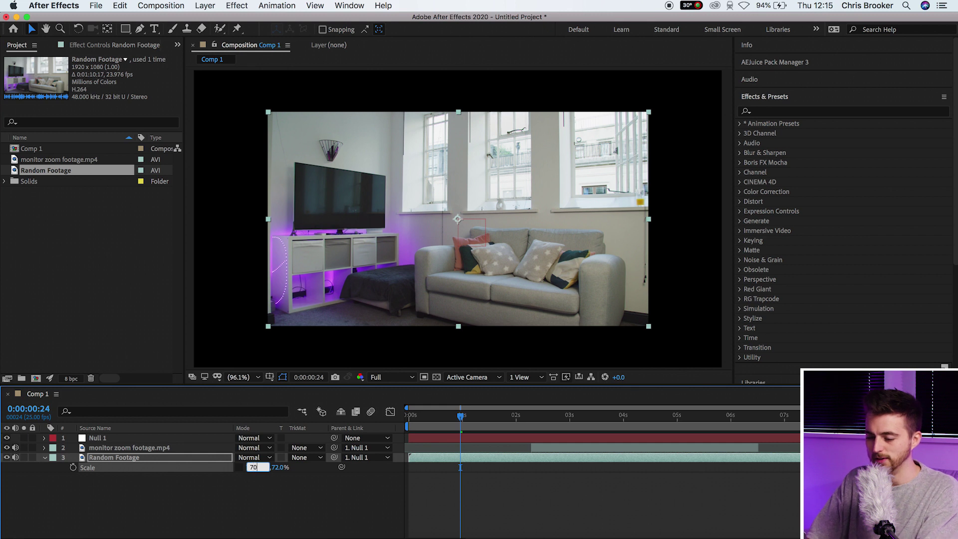
key(Return)
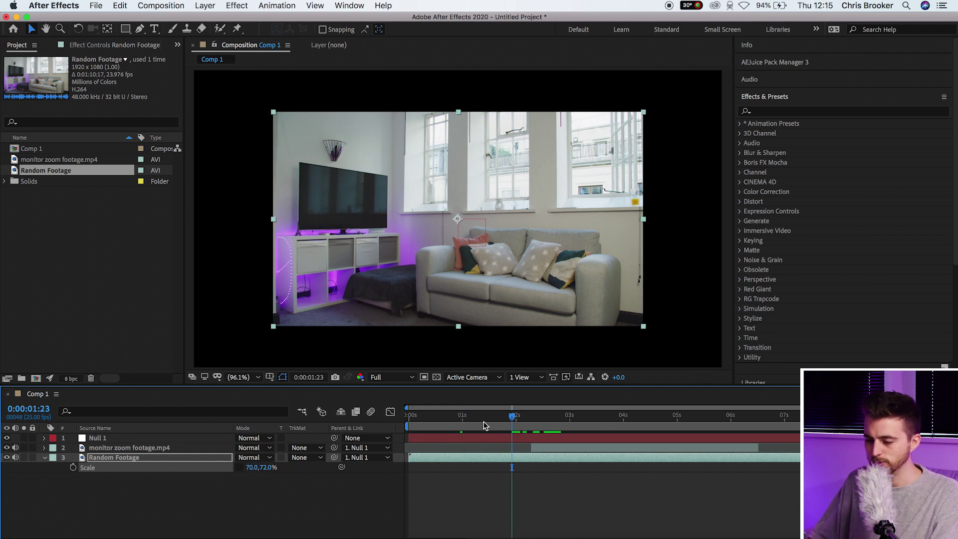
- Set the monitor zoom footage layer's opacity to 50% with the playhead at 0:00:02:16
drag(511, 417, 558, 418)
click(567, 448)
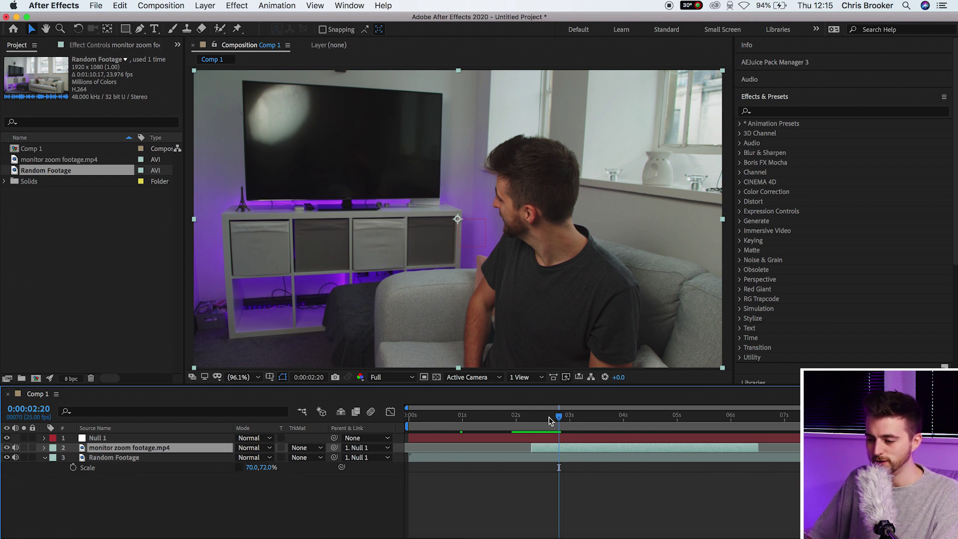
drag(549, 422, 521, 417)
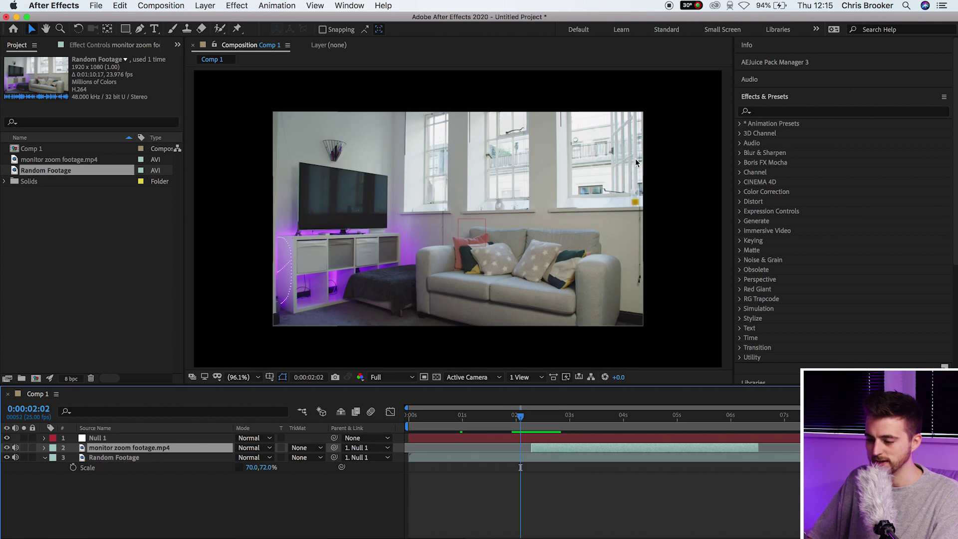
drag(522, 417, 550, 417)
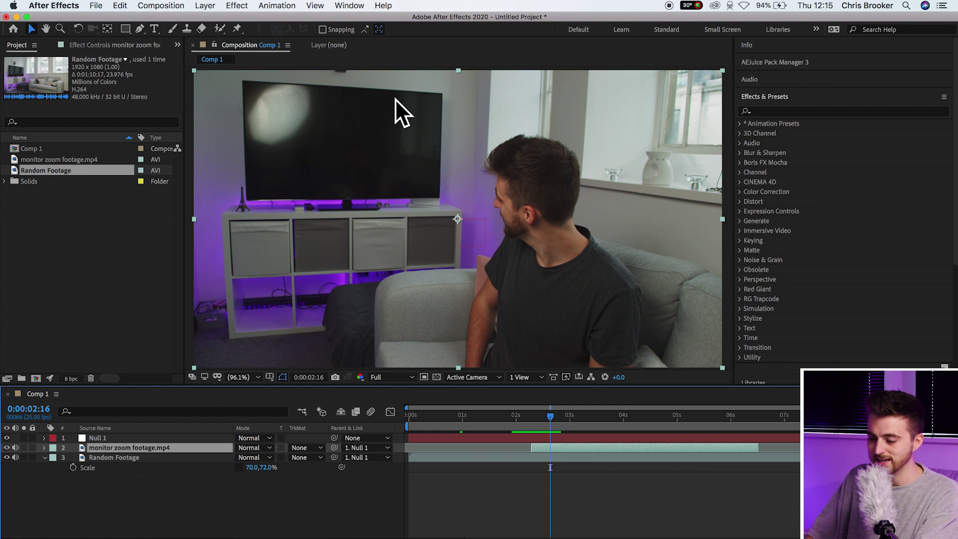
key(t)
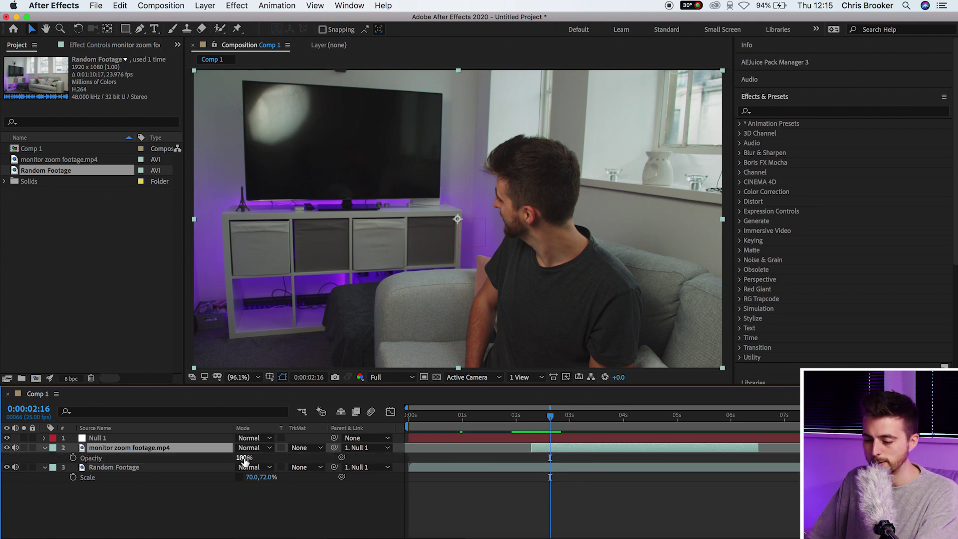
drag(244, 459, 215, 458)
click(579, 453)
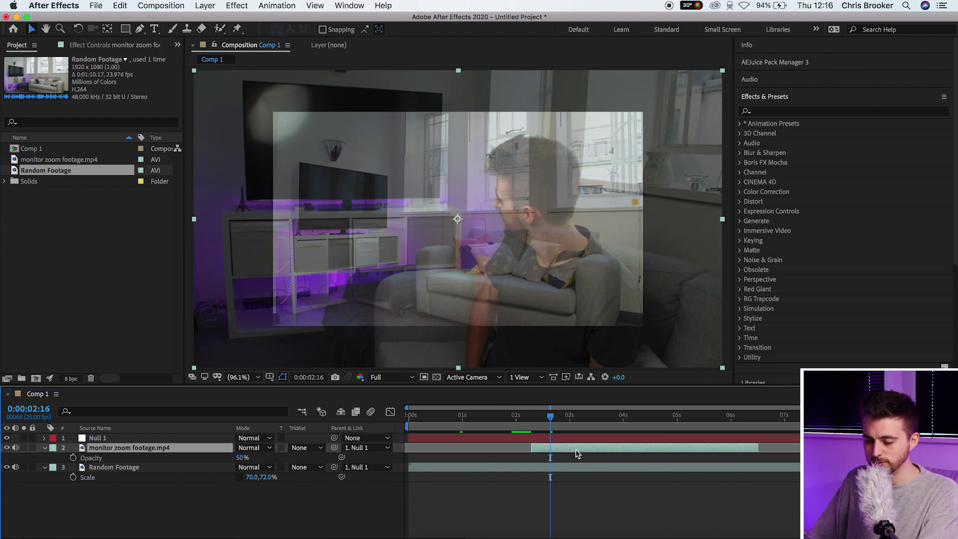
- Scale the monitor zoom footage to 195% and reposition it so the TV screen lines up with the Random Footage picture
drag(263, 458, 450, 236)
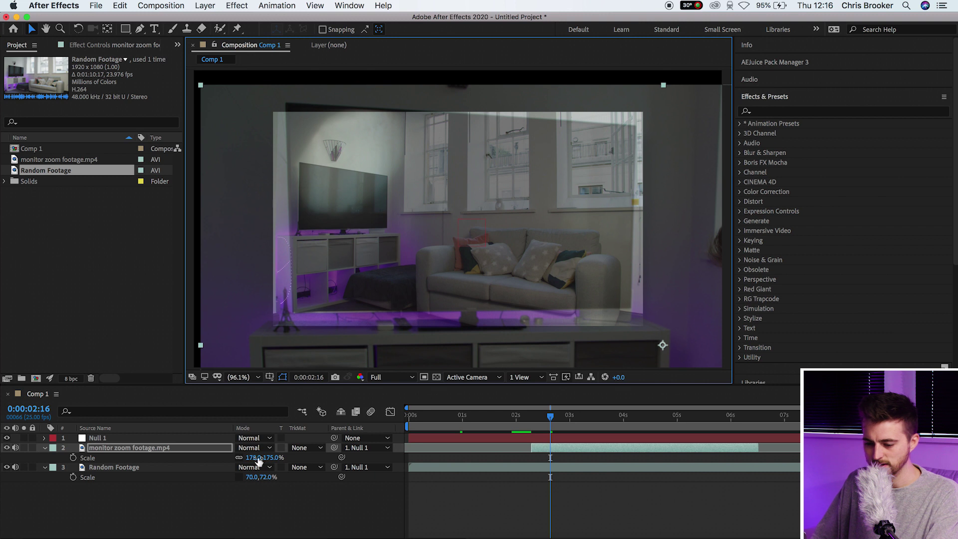
drag(255, 458, 263, 454)
drag(433, 210, 451, 237)
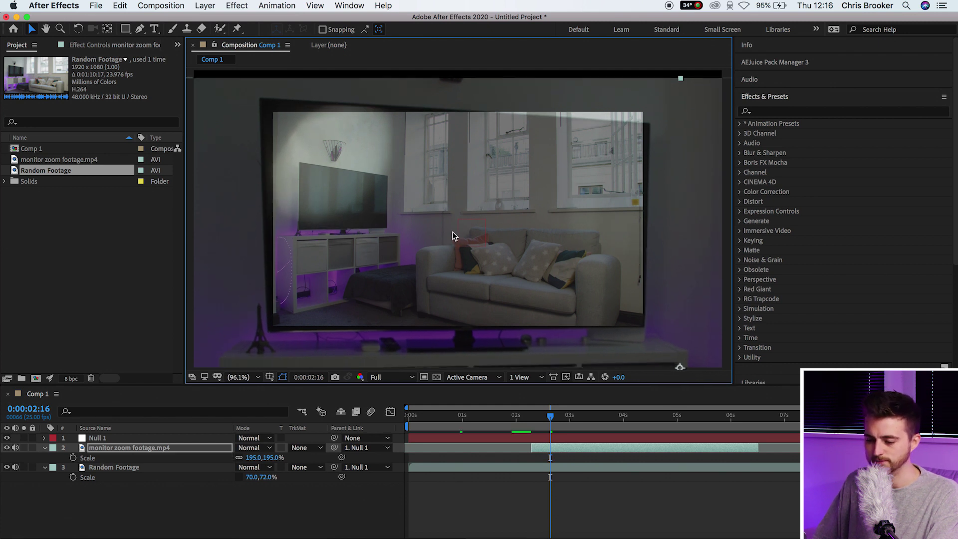
- Restore the monitor zoom footage layer's opacity to 100%
key(t)
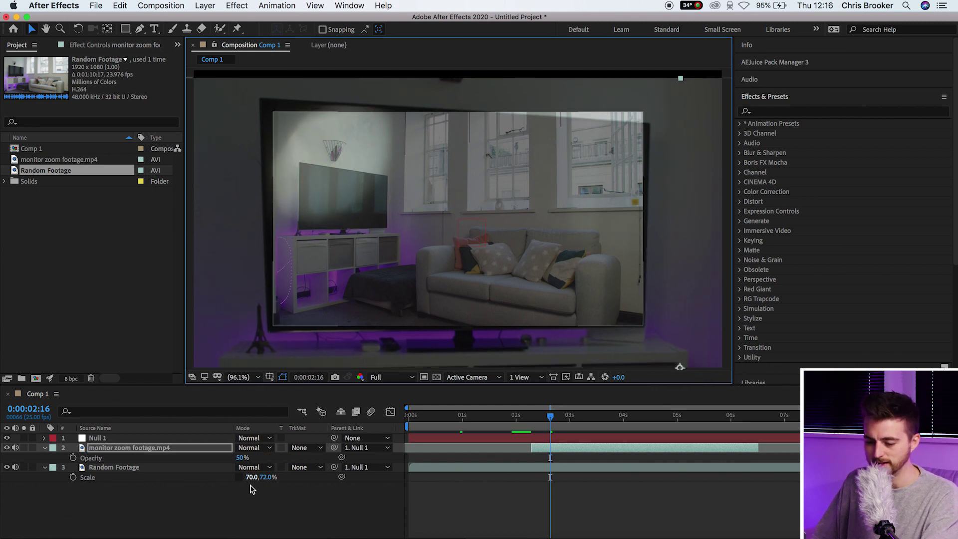
drag(239, 458, 333, 459)
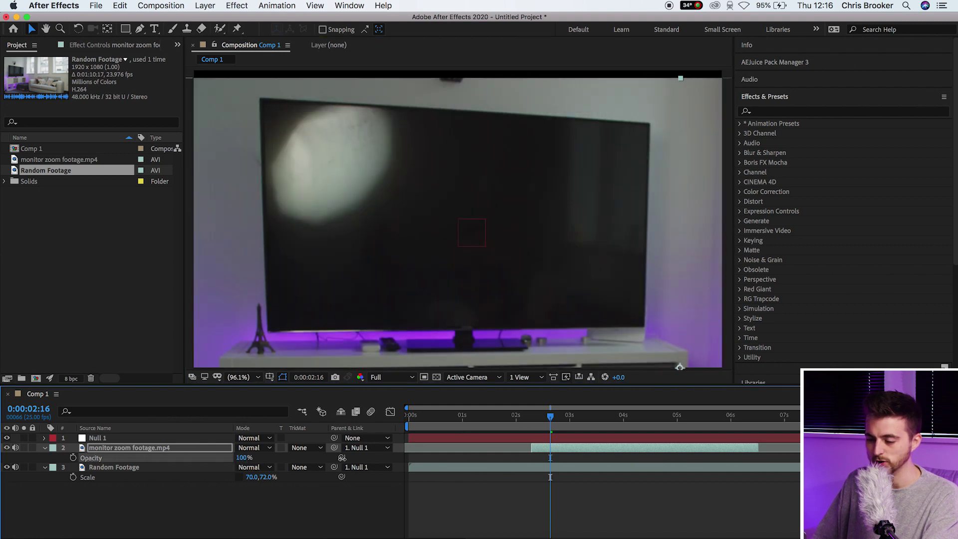
click(507, 513)
drag(574, 417, 521, 421)
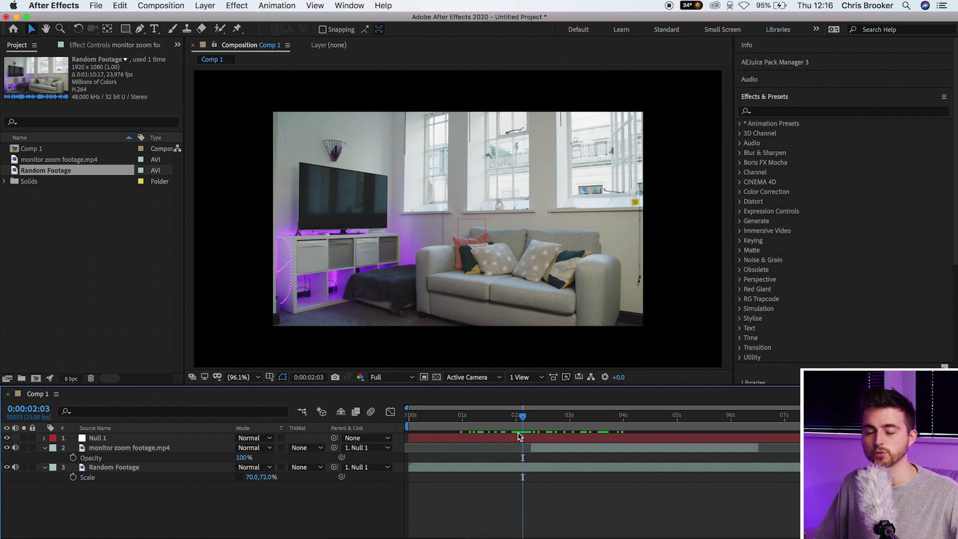
- Move the monitor zoom footage layer beneath Random Footage and extend its start to the beginning of the composition
click(144, 448)
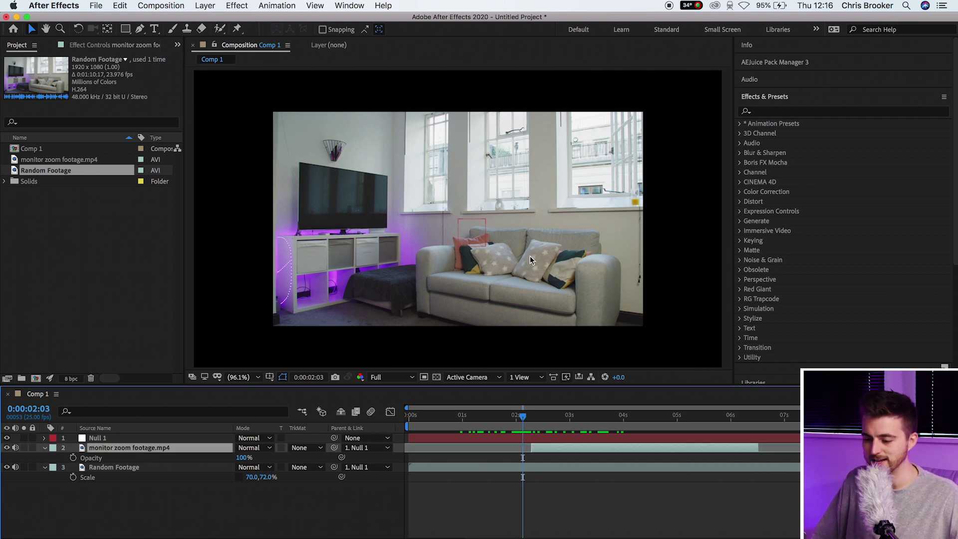
drag(531, 415, 568, 418)
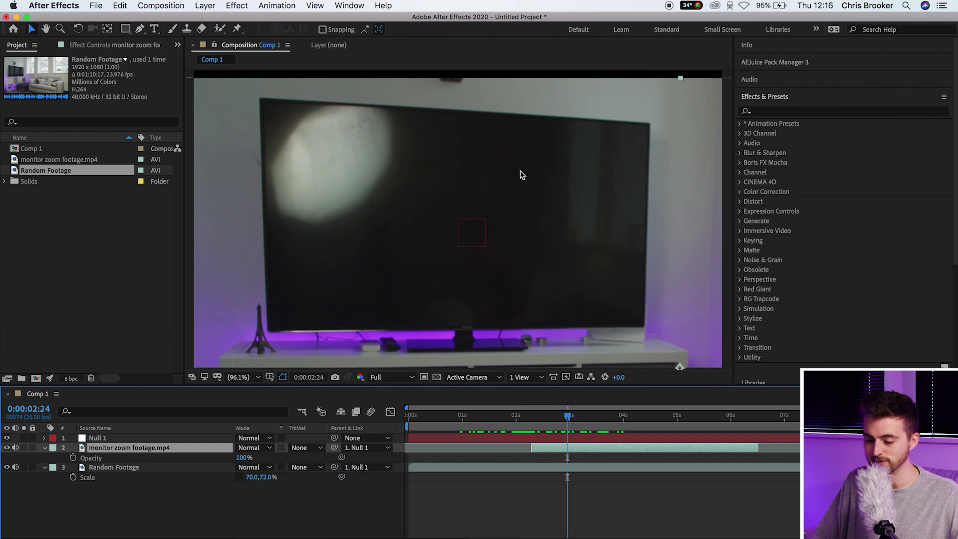
drag(171, 452, 176, 484)
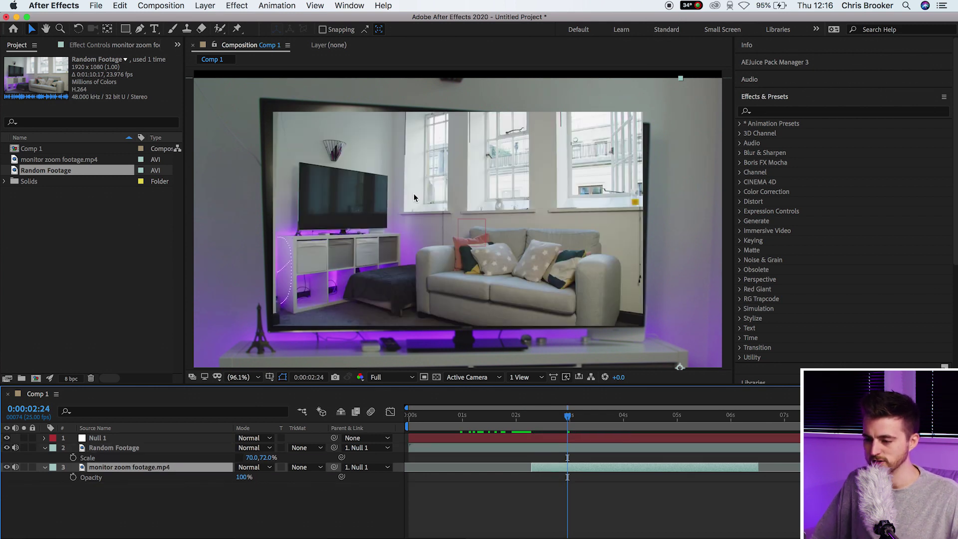
click(462, 423)
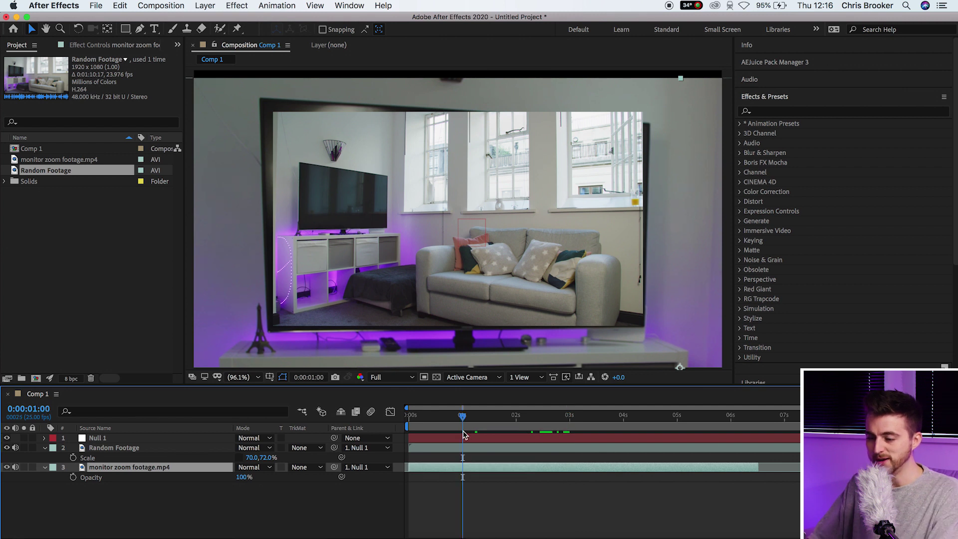
- Keyframe Null 1's Position and Scale at 0:00:00:00, with the Scale at 151%
drag(501, 421, 381, 422)
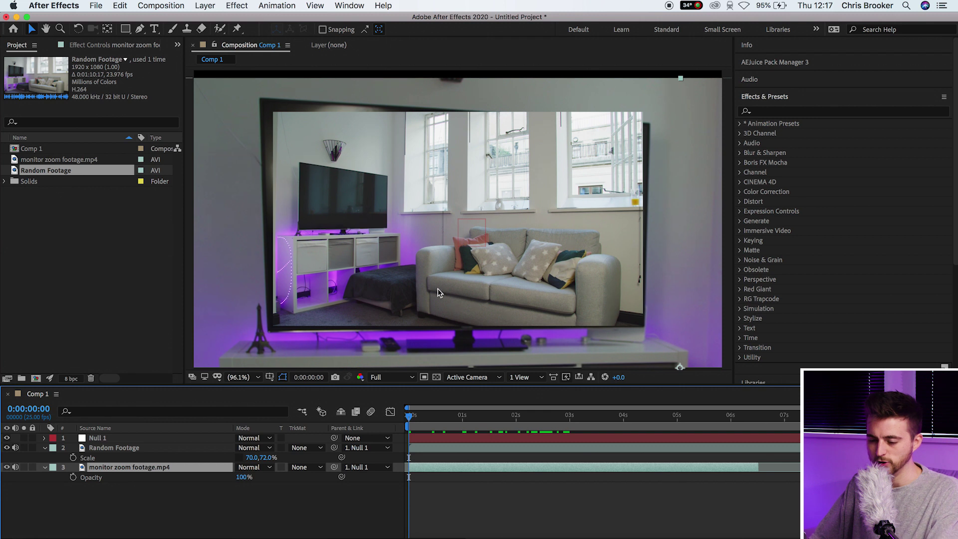
click(61, 439)
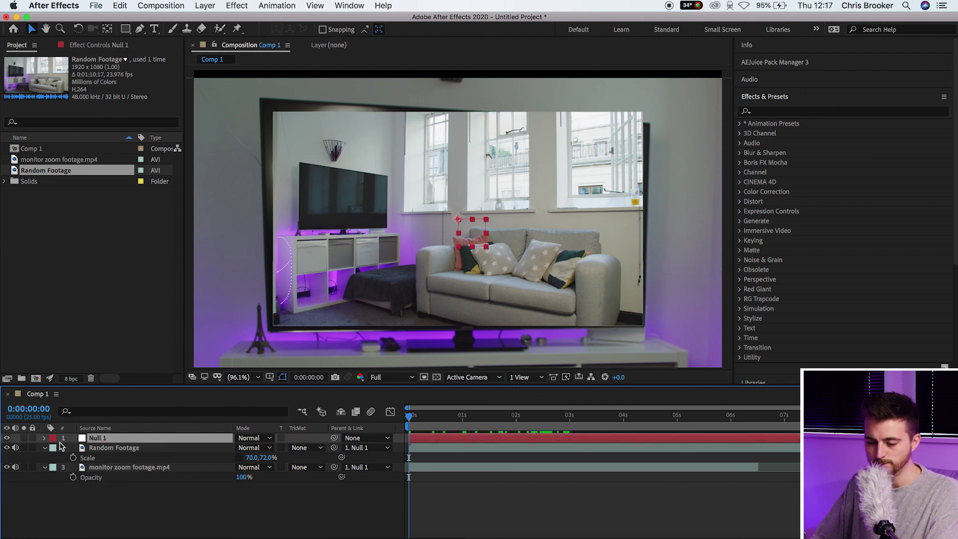
click(44, 438)
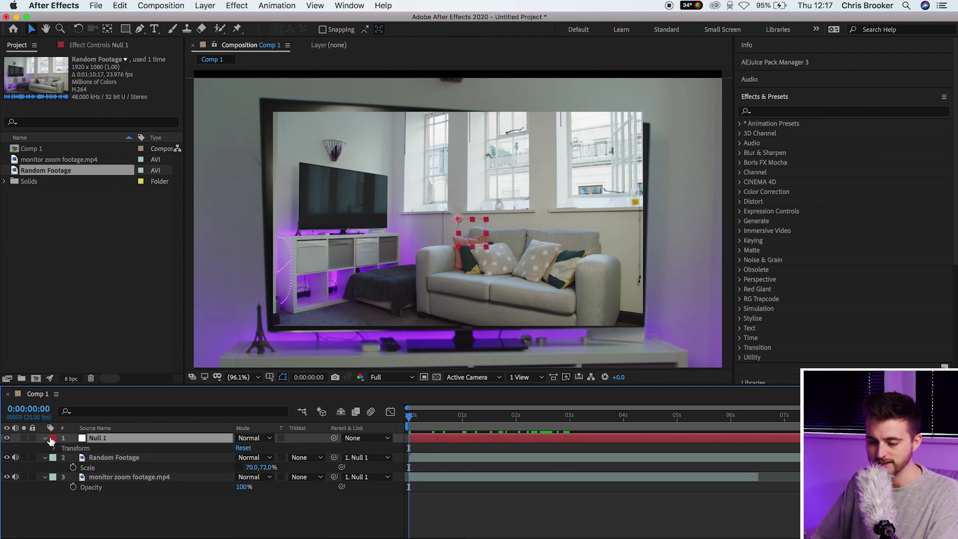
click(54, 449)
click(91, 478)
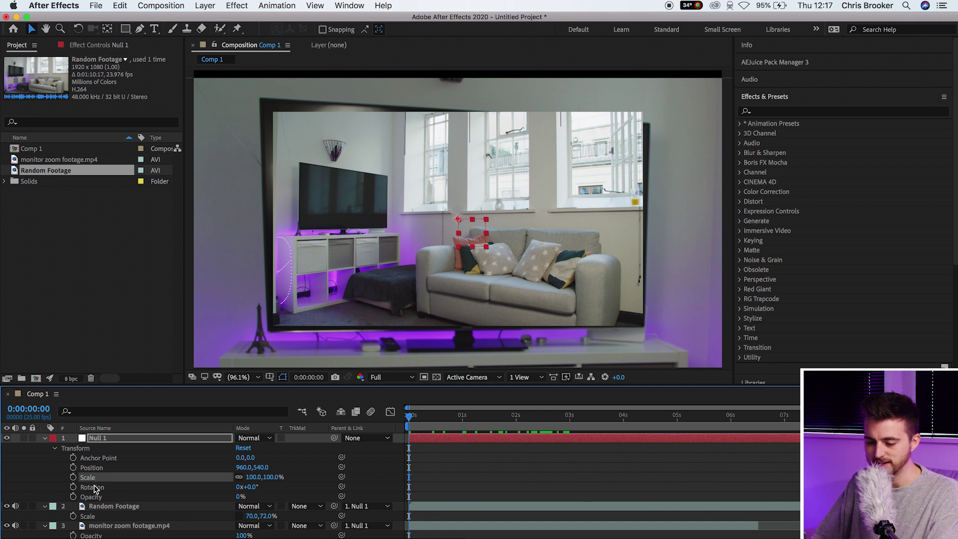
click(91, 468)
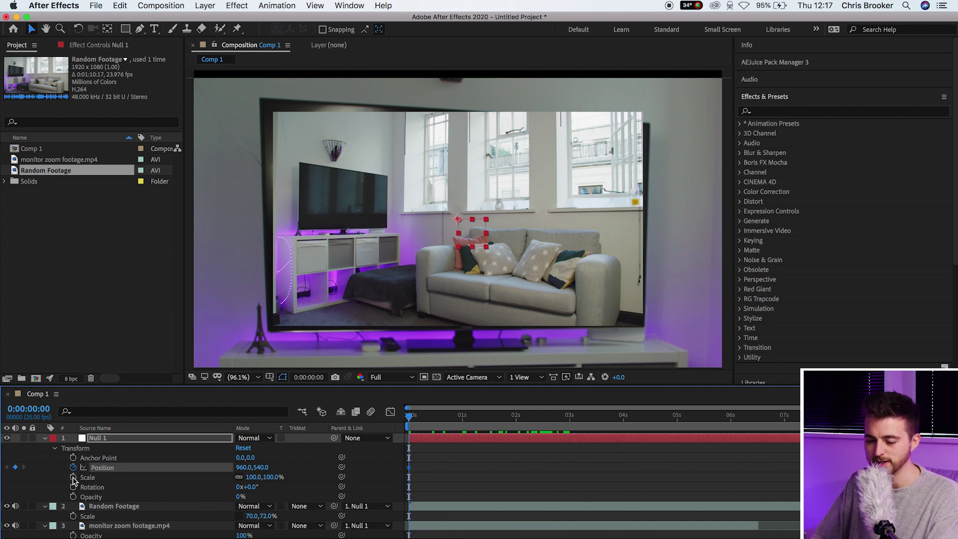
click(74, 477)
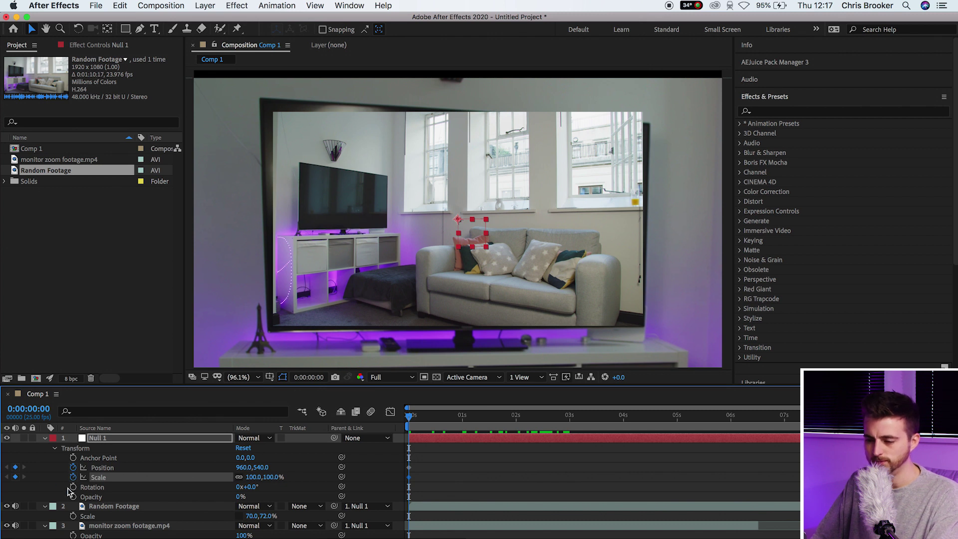
mouse_move(255, 477)
mouse_down()
mouse_move(281, 475)
mouse_move(268, 477)
mouse_up()
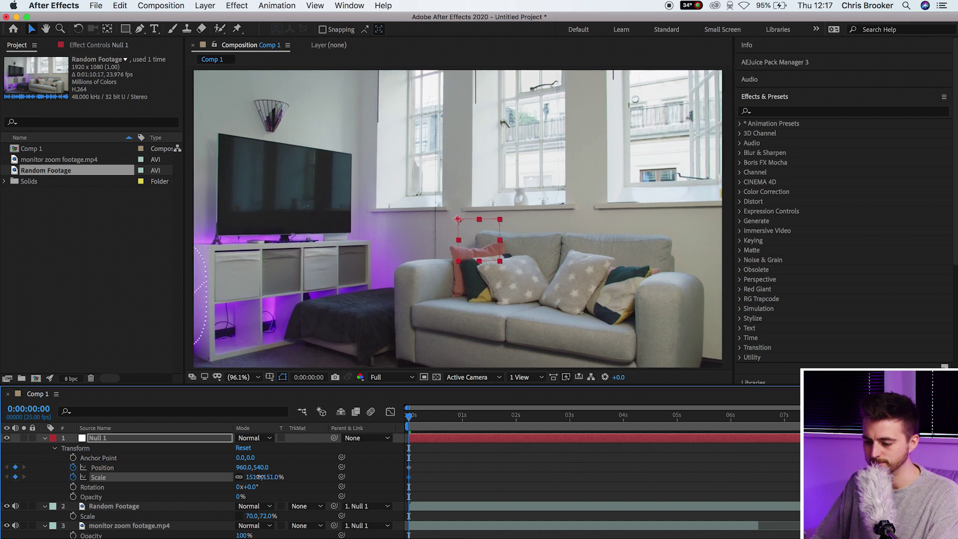
- At 0:00:05:07, keyframe Null 1 with the Scale at 51% and the horizontal Position at 556
drag(435, 422, 692, 428)
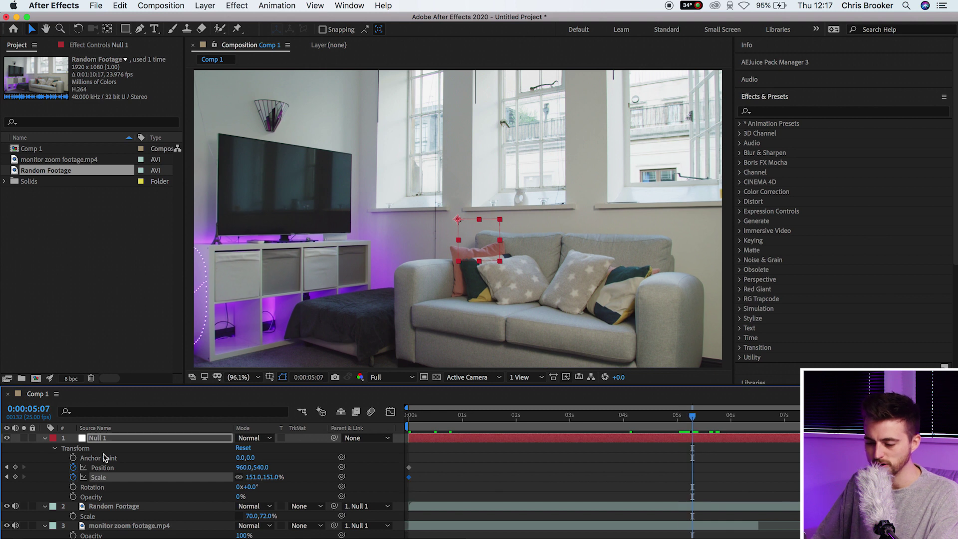
drag(256, 480, 201, 472)
click(252, 477)
drag(570, 274, 480, 200)
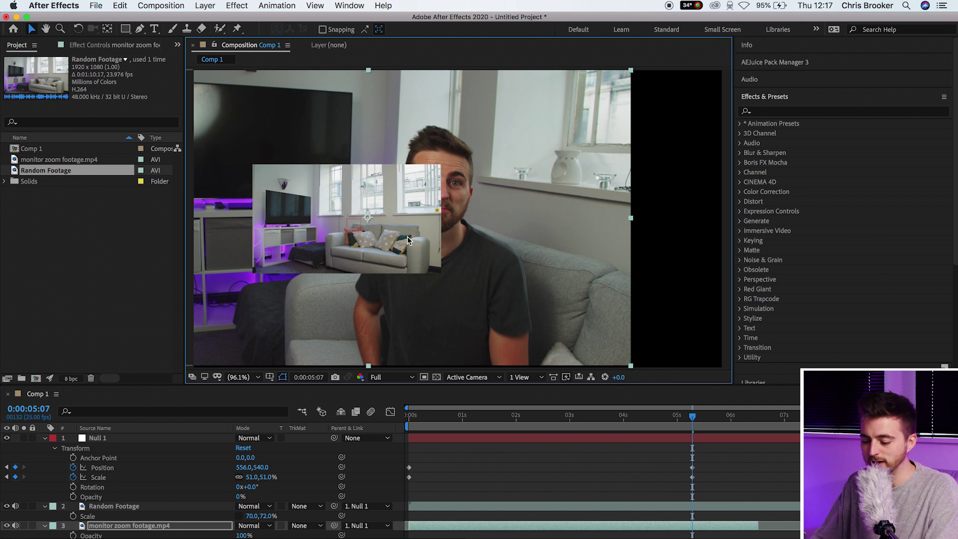
key(super+z)
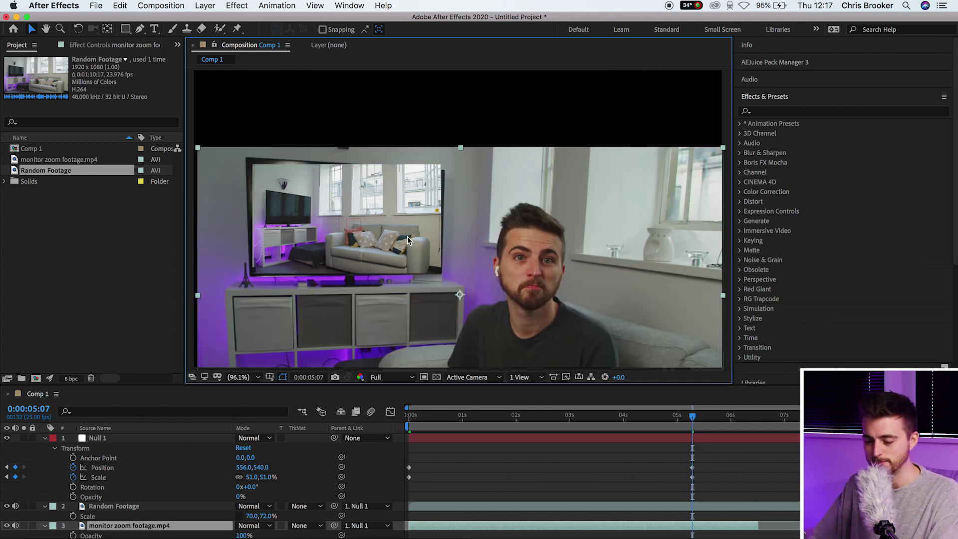
- Set Null 1's Scale to 53% and vertical Position to 257 at 0:00:05:07 so the room footage fills the frame
drag(251, 477, 254, 477)
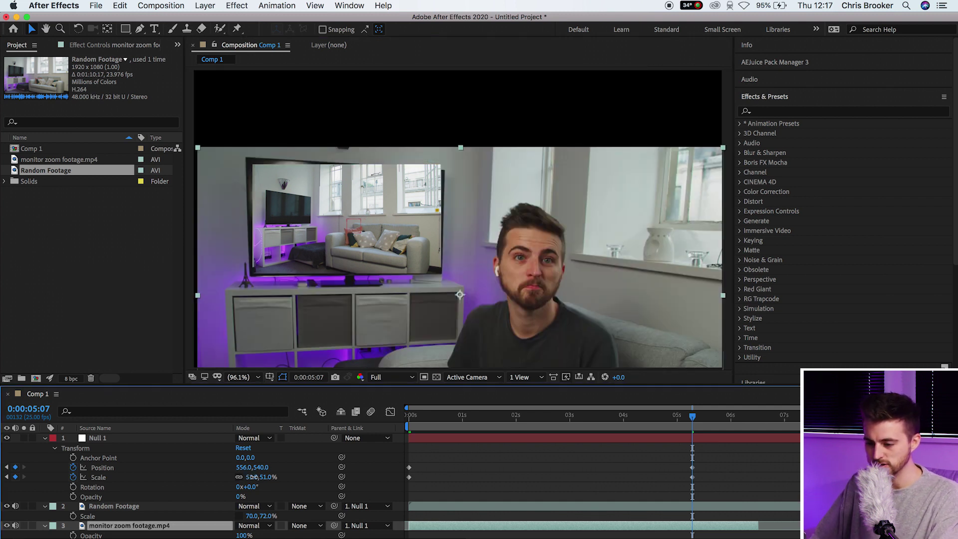
click(253, 477)
text(5)
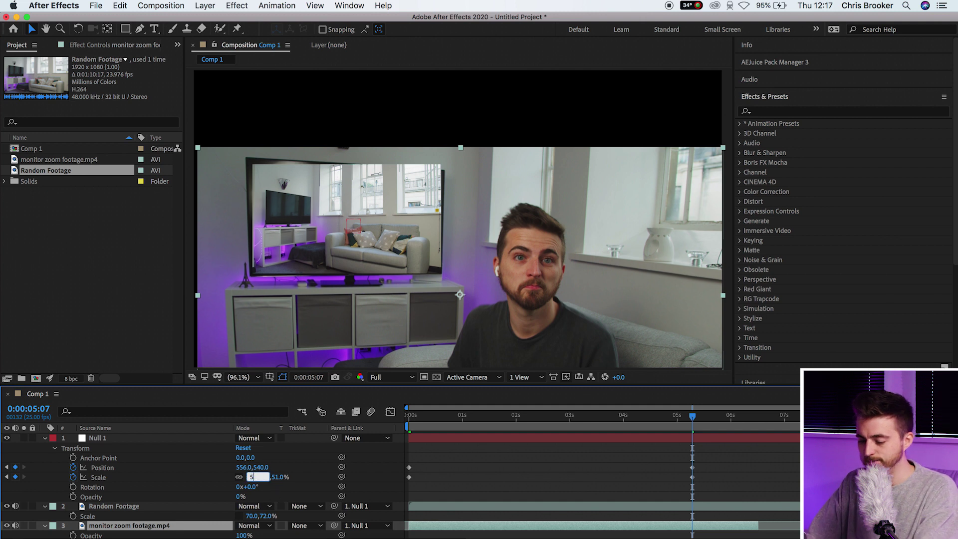
text(3)
key(Return)
drag(259, 467, 109, 480)
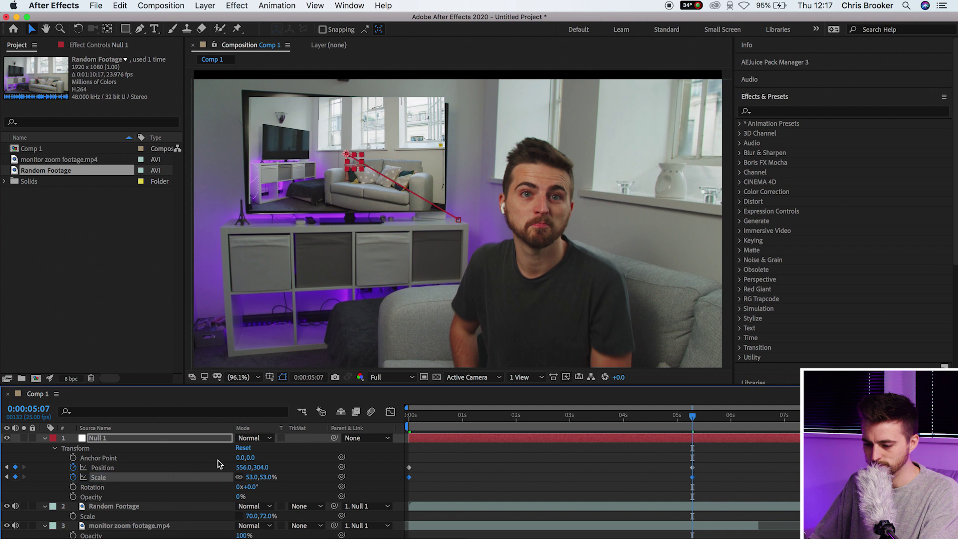
drag(261, 470, 237, 469)
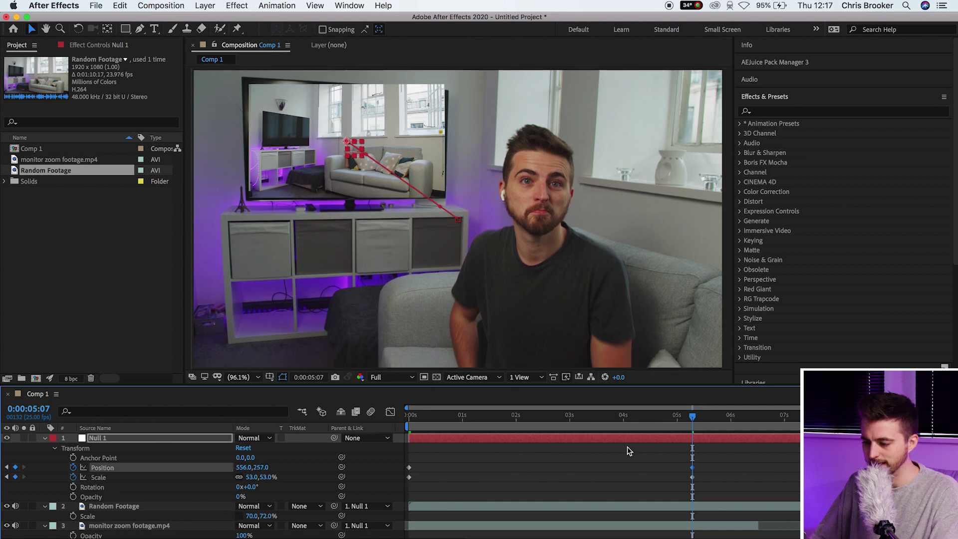
- Preview the zoom-out from the start of the composition
key(Home)
key(space)
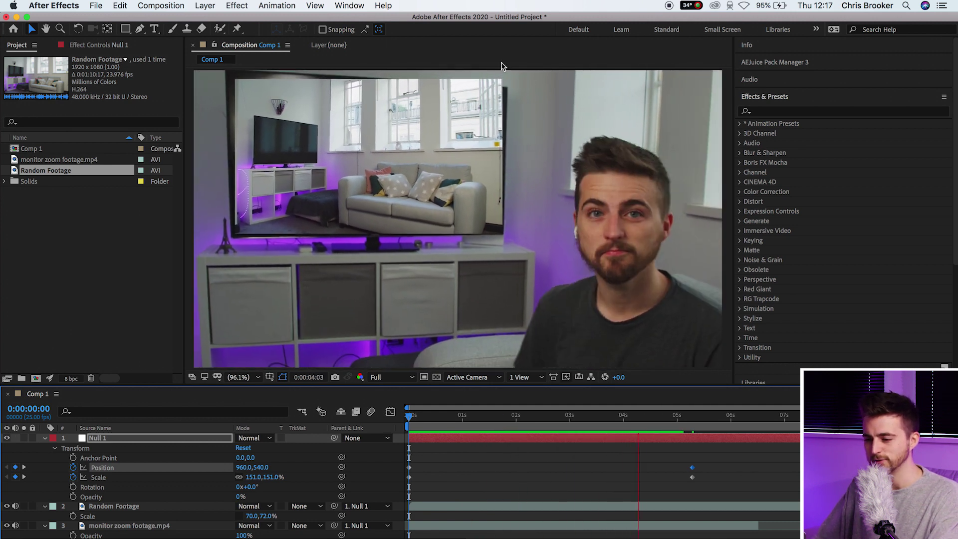
key(space)
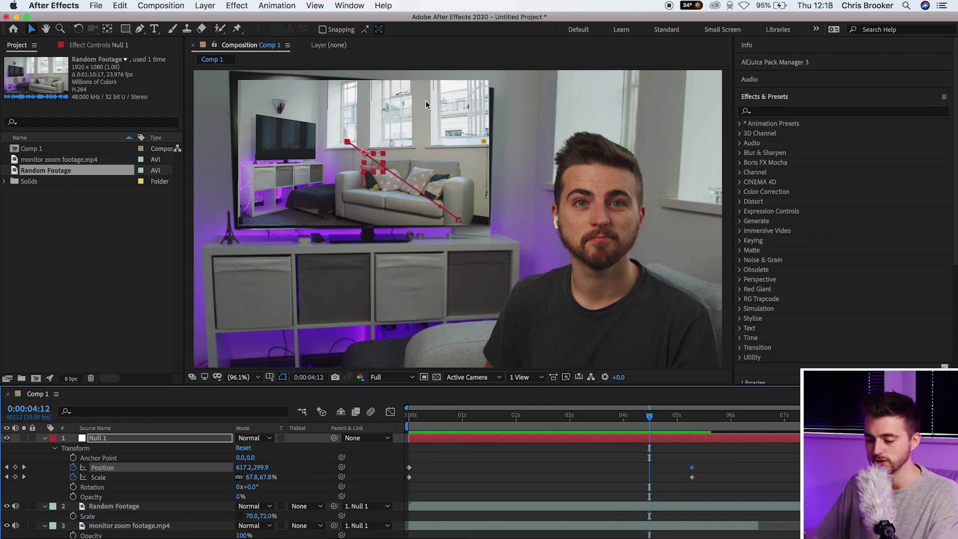
key(Home)
key(space)
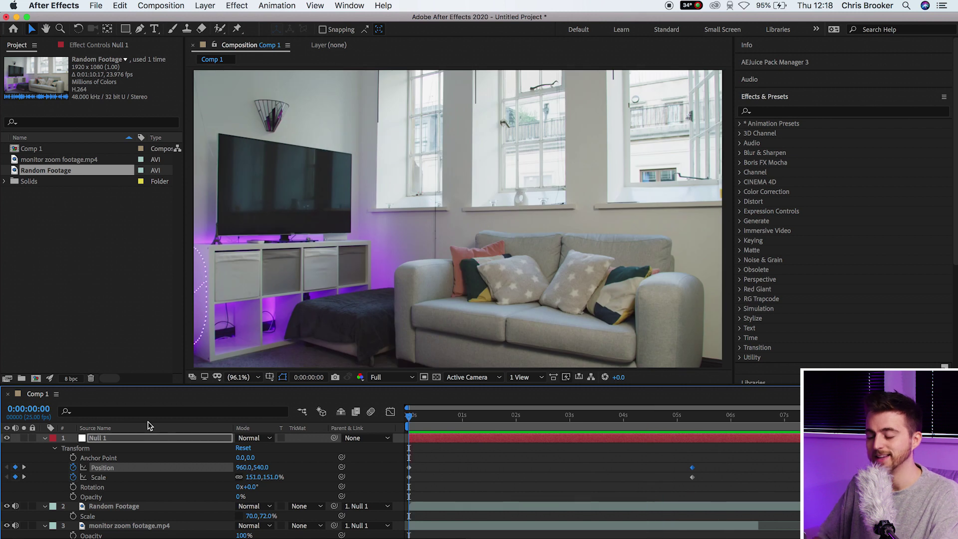
key(space)
- Move Null 1's opening keyframes to just before 2 seconds and its closing ones to about 2.5 seconds, and preview the faster zoom
drag(405, 461, 508, 478)
click(681, 452)
drag(703, 465, 536, 481)
click(496, 425)
key(space)
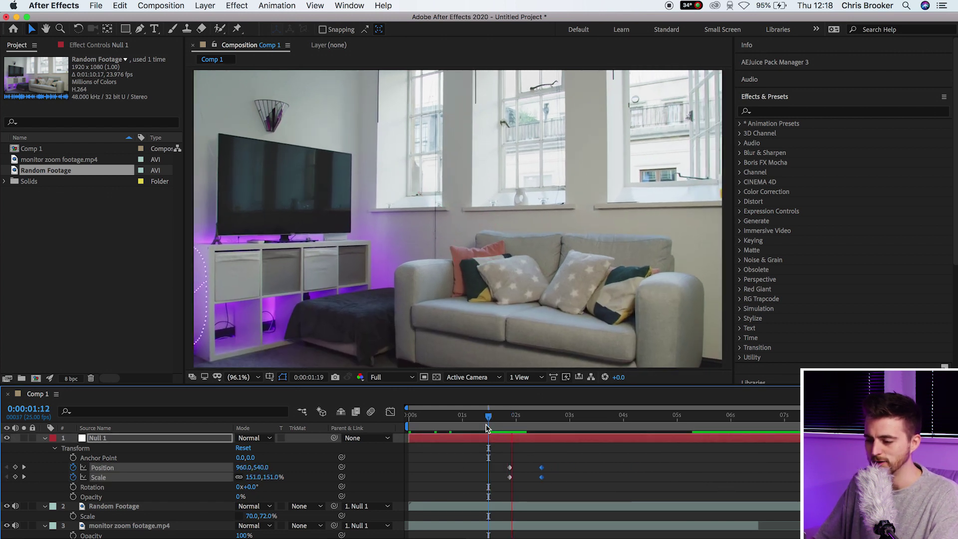
key(space)
- Move Null 1's keyframe pairs to just before and just after 4 seconds, closer together, and preview the zoom-out
click(491, 454)
drag(487, 457, 553, 484)
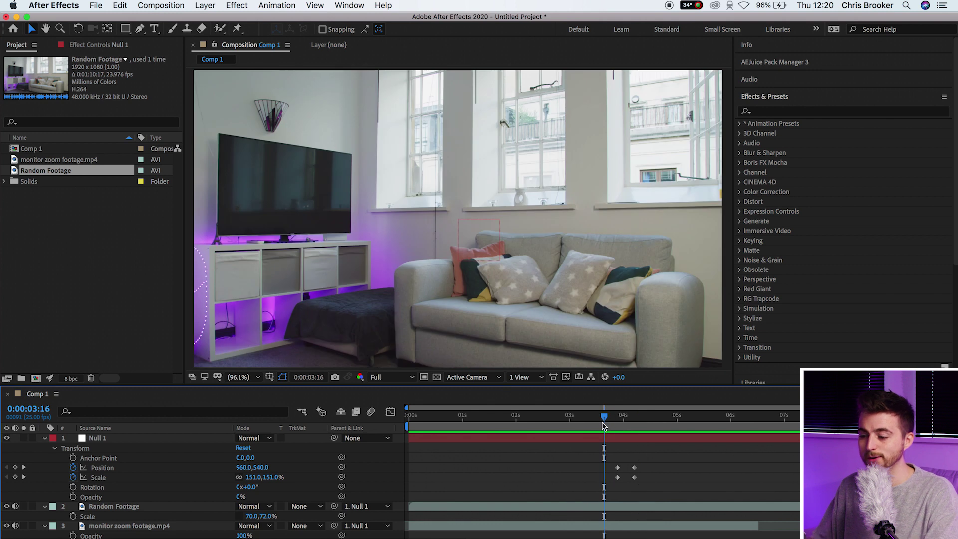
key(space)
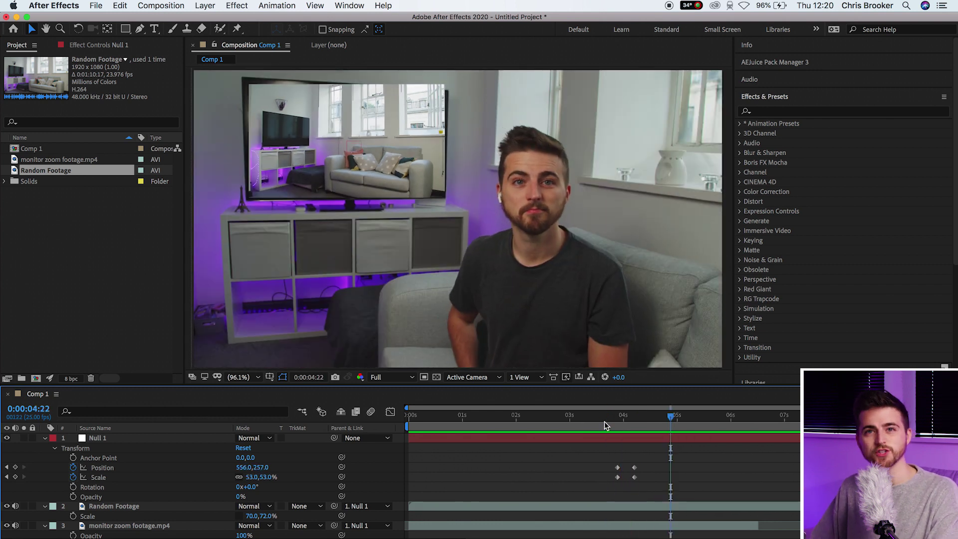
key(space)
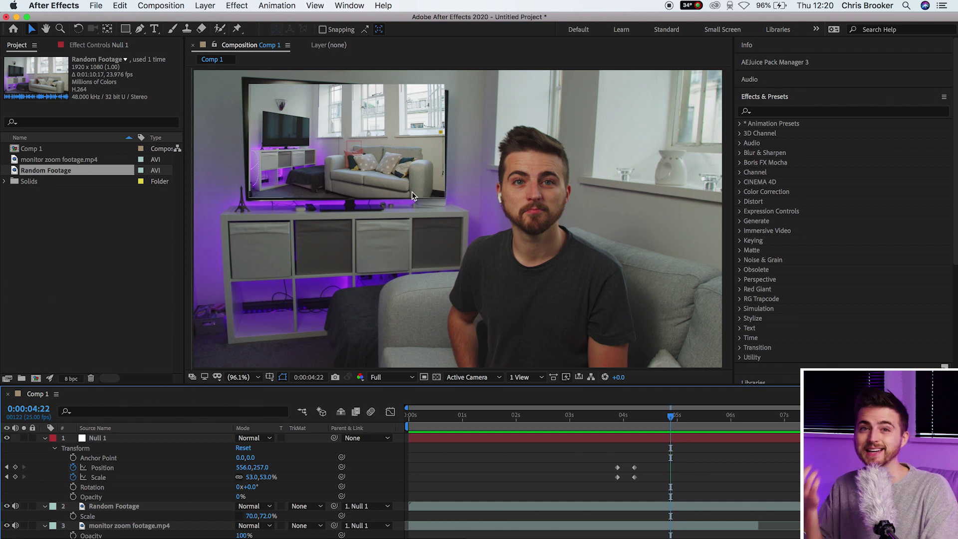
- Find the Corner Pin effect and apply it to the Random Footage layer
scroll(300, 95, up, 2)
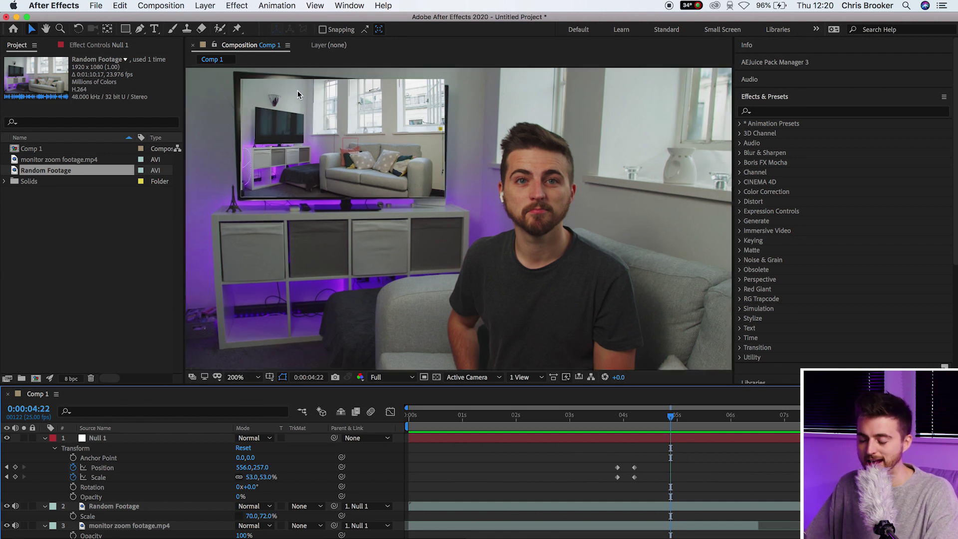
drag(280, 132, 525, 324)
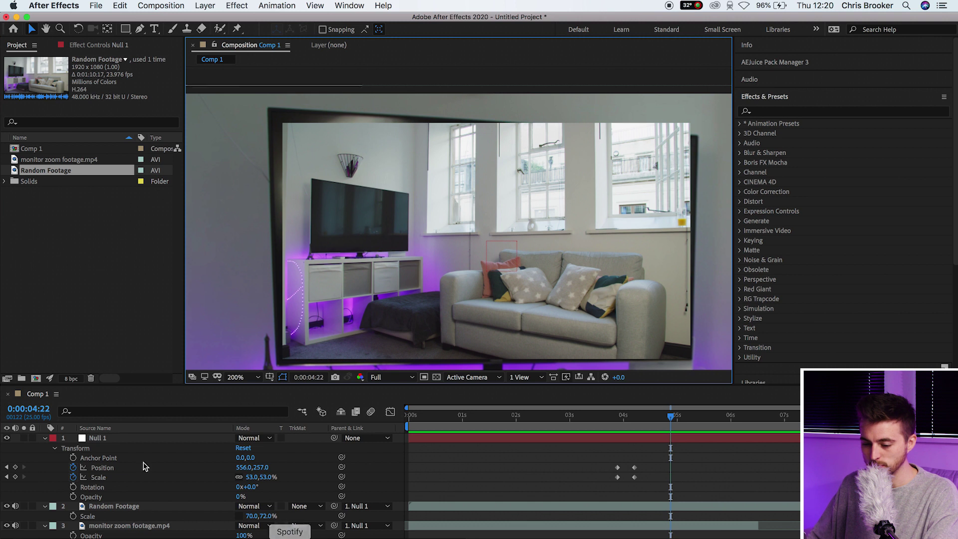
click(117, 507)
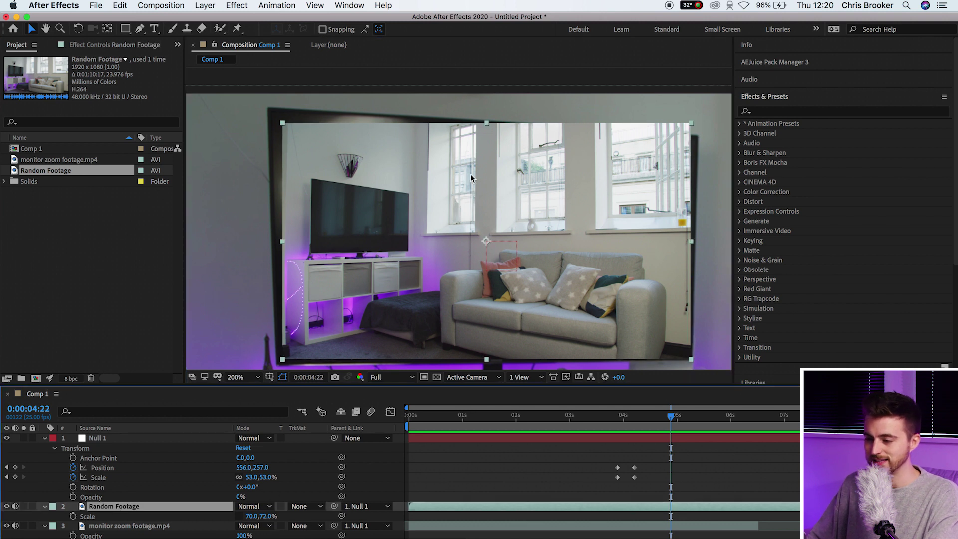
click(769, 111)
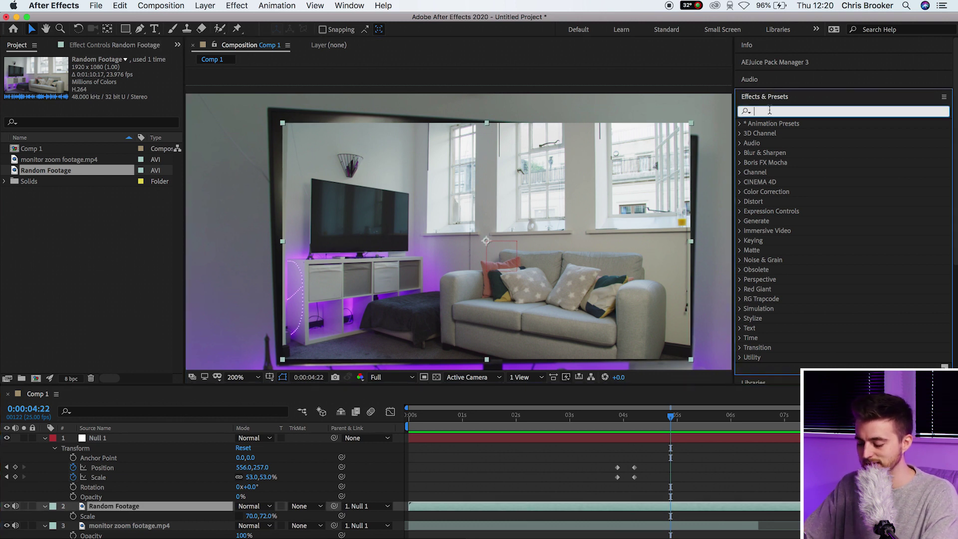
text(corner)
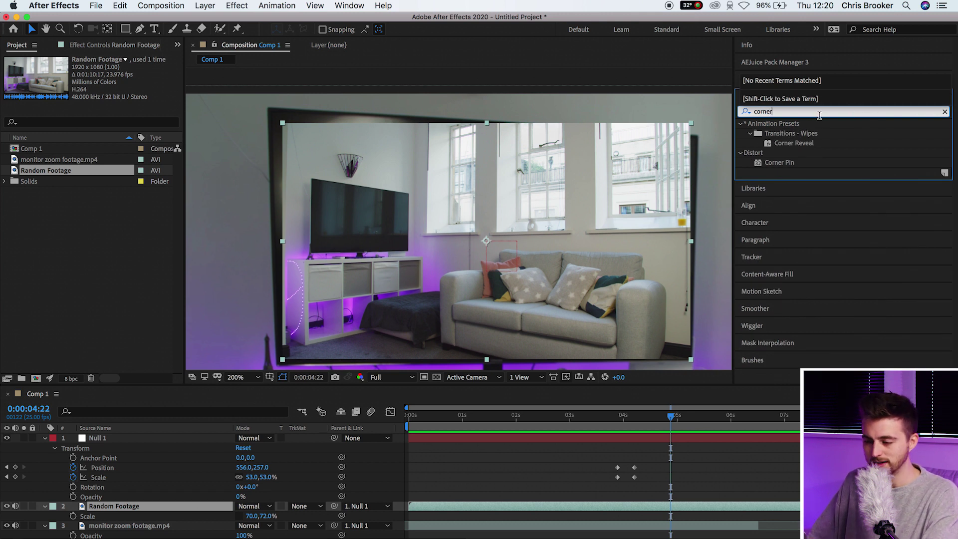
click(345, 7)
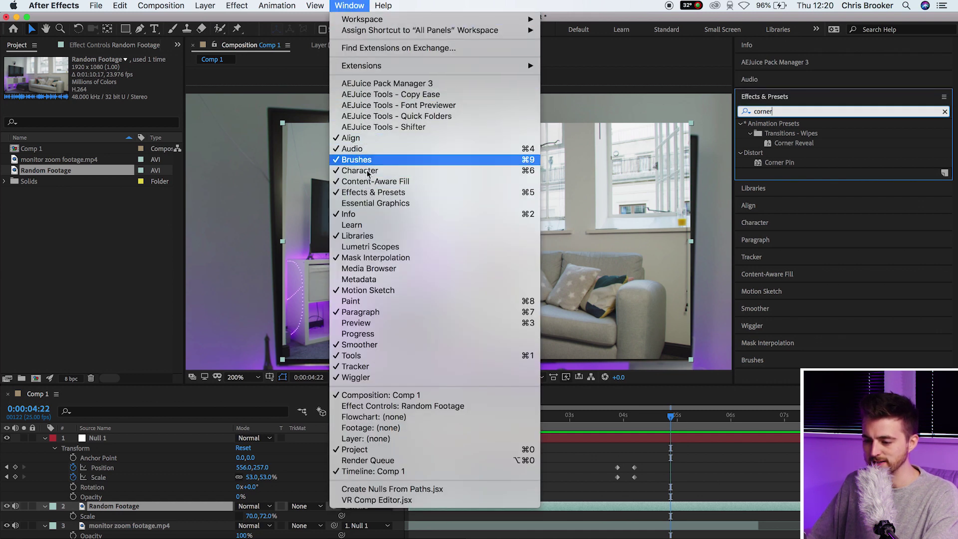
click(338, 192)
click(770, 162)
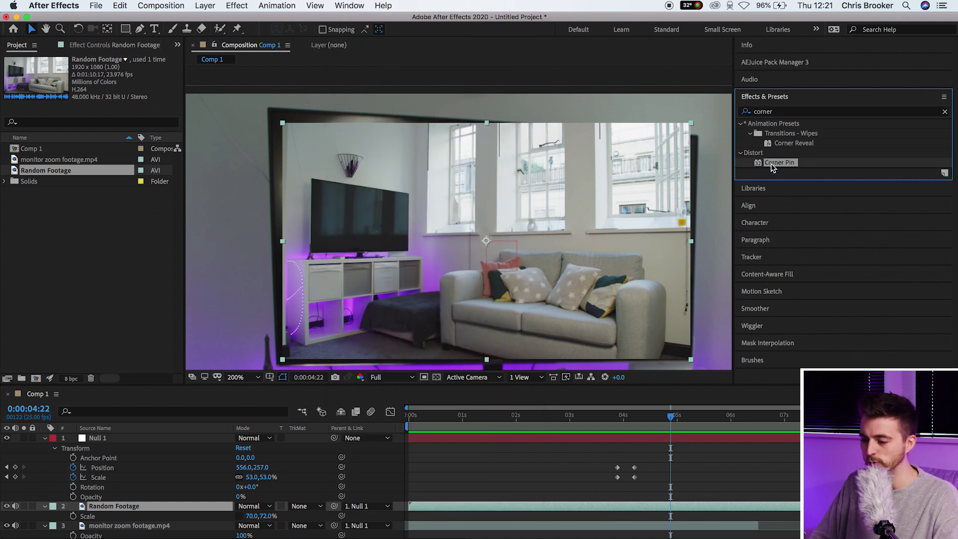
drag(770, 165, 144, 514)
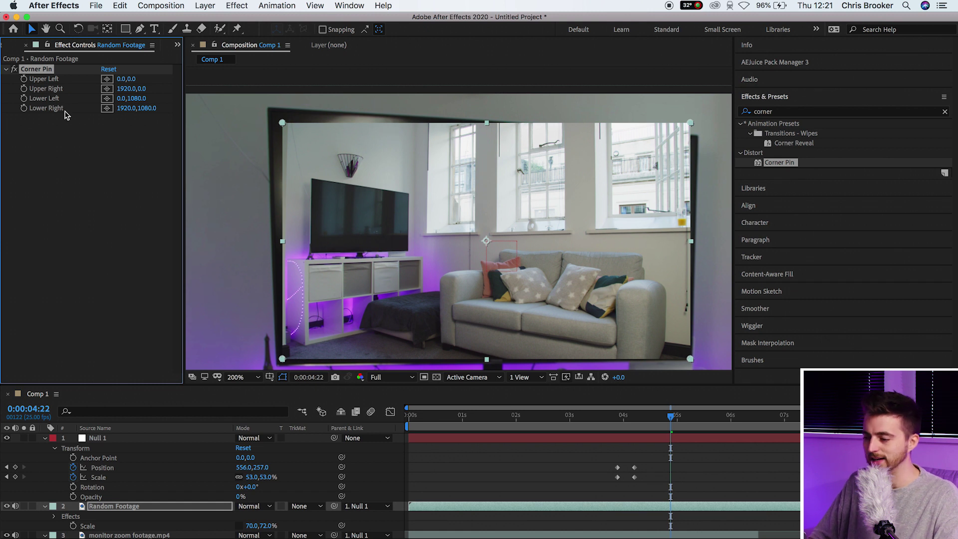
- Place the Corner Pin's Upper Left point on the TV screen's upper left corner, at about -53.5, -58.8
scroll(235, 121, up, 1)
key(space)
drag(235, 121, 561, 346)
key(v)
click(109, 80)
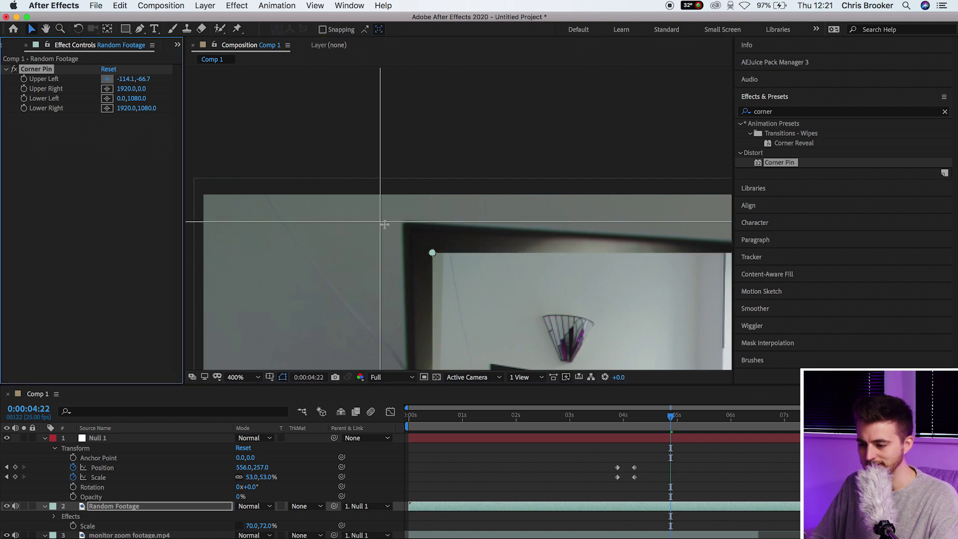
click(409, 227)
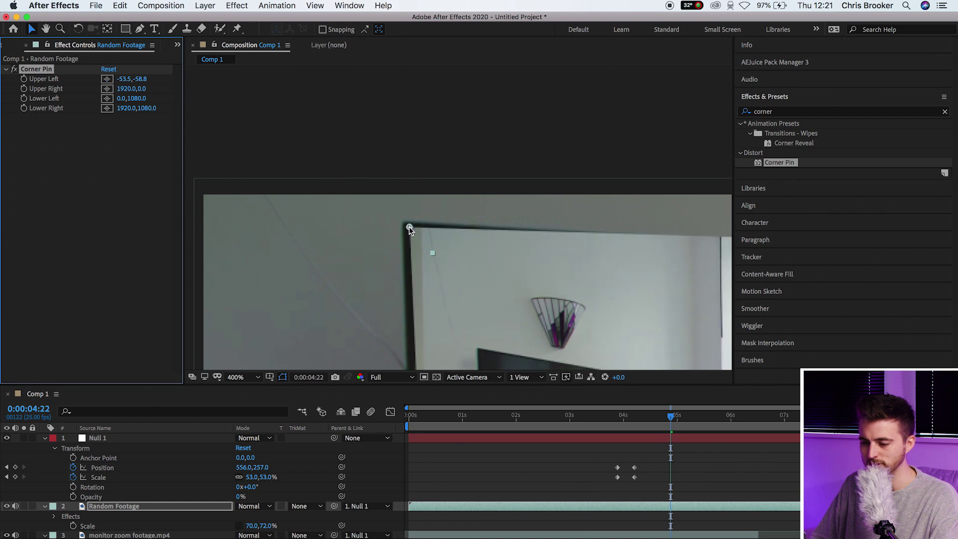
- Place the Corner Pin's Lower Left point on the TV screen's lower left corner, at about 0.4, 1079.8
drag(464, 311, 464, 111)
drag(486, 264, 453, 77)
drag(462, 250, 444, 195)
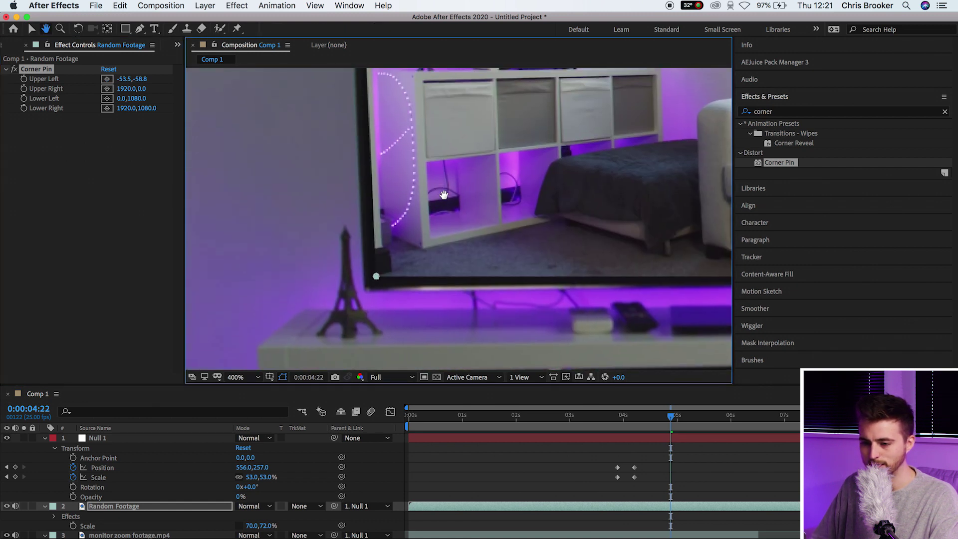
click(106, 98)
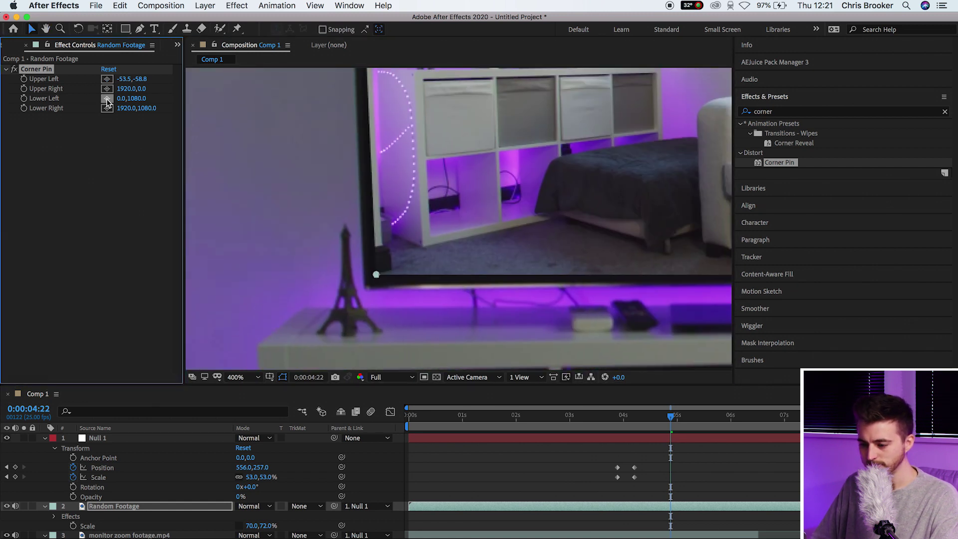
click(377, 274)
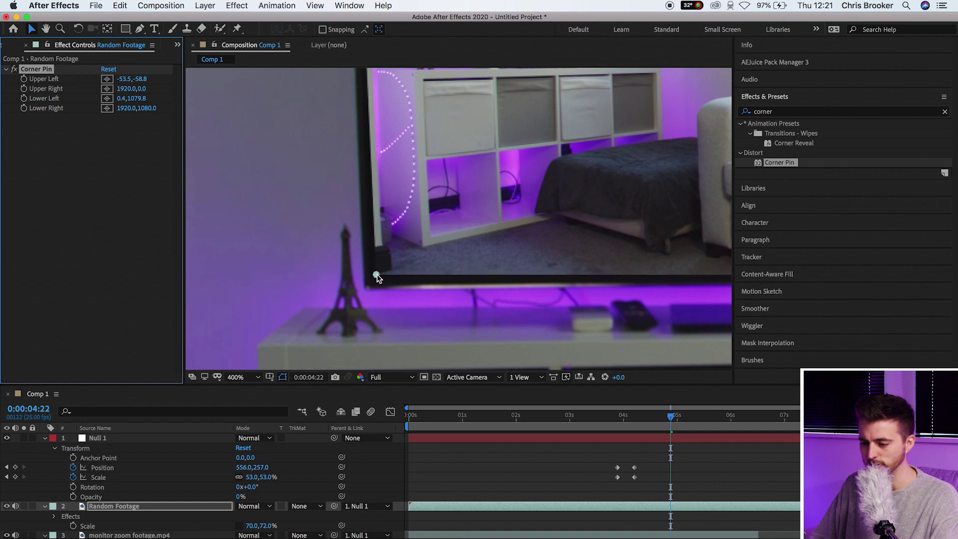
- Place the Corner Pin's Lower Right point on the TV screen's lower right corner, at about 1906.1, 1061.5
drag(654, 230, 130, 226)
drag(482, 233, 354, 233)
click(107, 108)
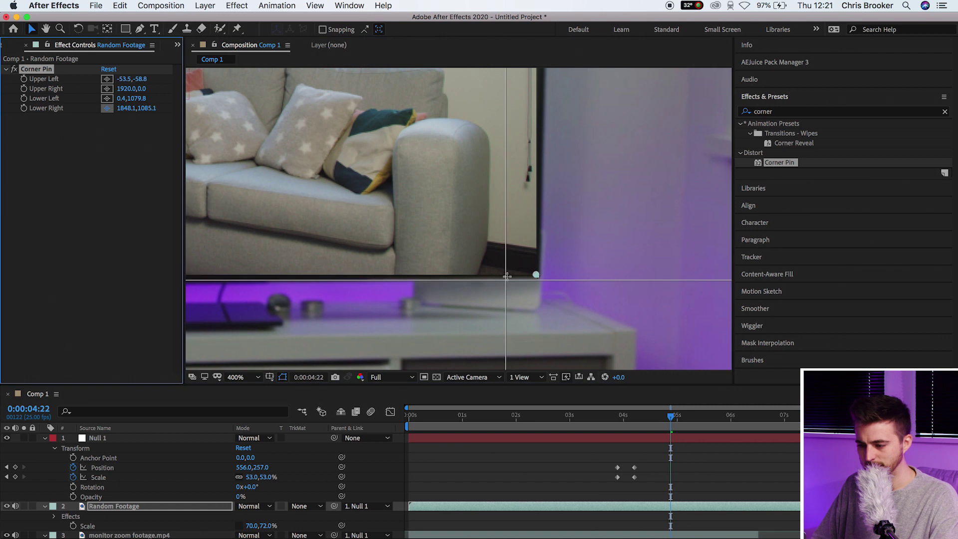
click(522, 269)
drag(522, 269, 531, 270)
- Place the Corner Pin's Upper Right point on the TV screen's upper right corner, at about 1934.4, 77.5
scroll(531, 269, up, 10)
click(107, 88)
click(545, 185)
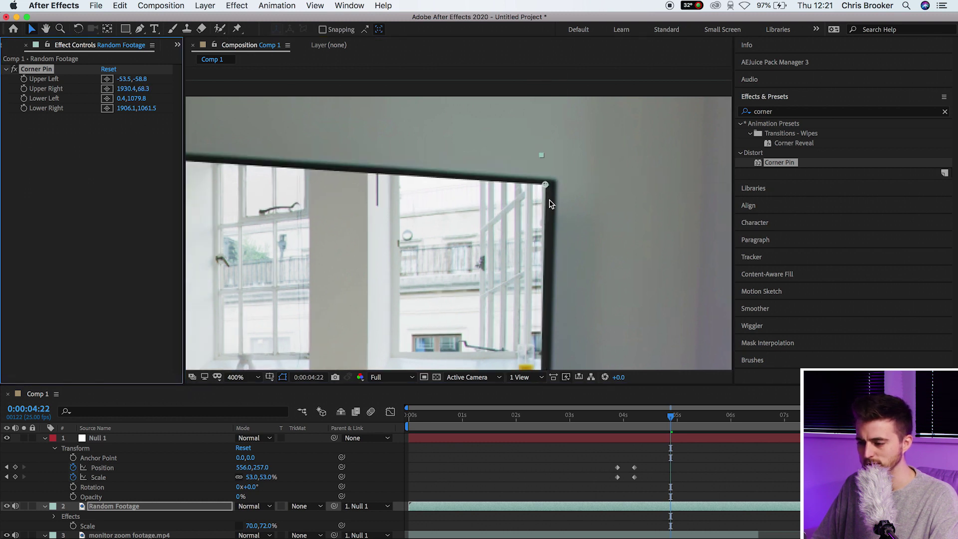
drag(545, 186, 547, 190)
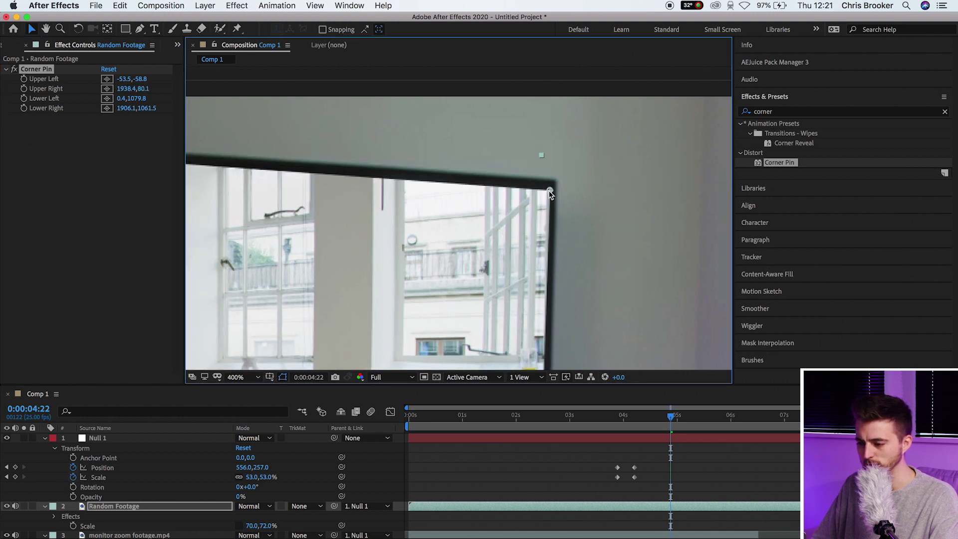
- Fit the whole composition in the viewer and preview the corner-pinned zoom-out from 0:00:03:02
click(235, 377)
click(262, 186)
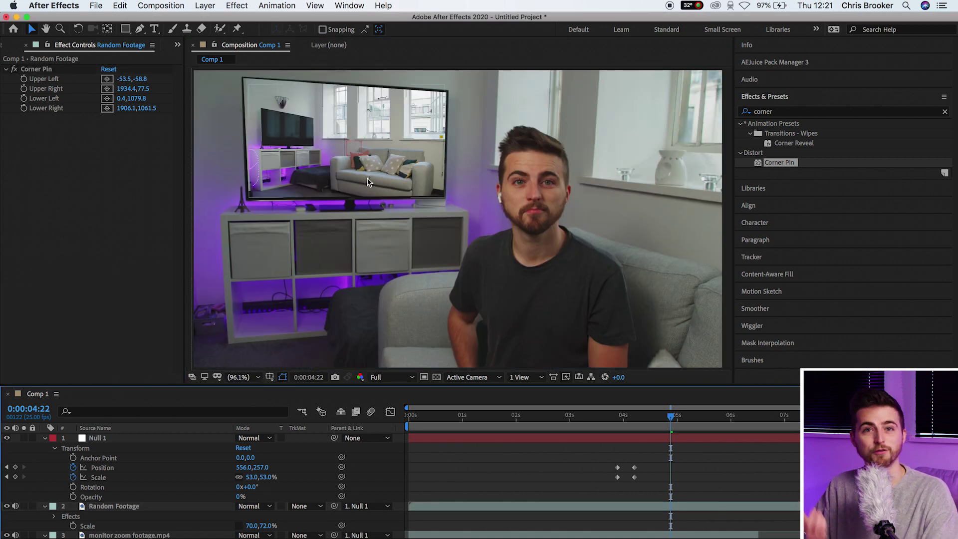
drag(639, 416, 612, 419)
key(space)
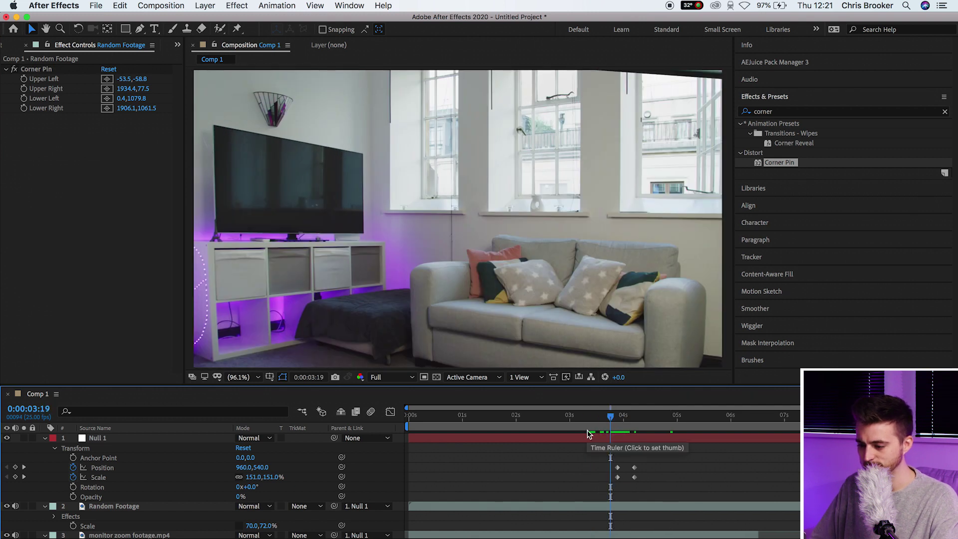
click(575, 415)
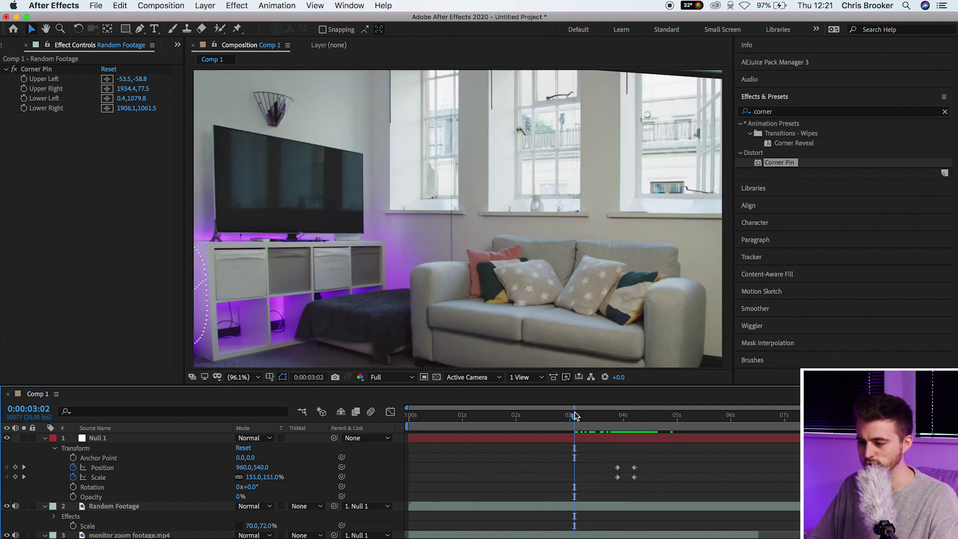
key(space)
- Set the null's Scale to 164% at its first keyframe, 0:00:03:22, so the footage fills the frame
drag(597, 416, 601, 416)
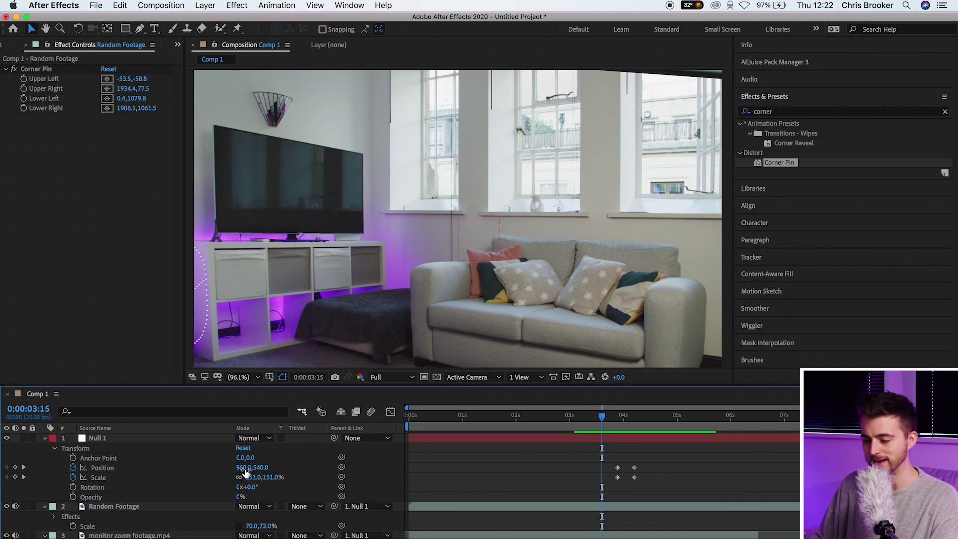
drag(609, 417, 615, 417)
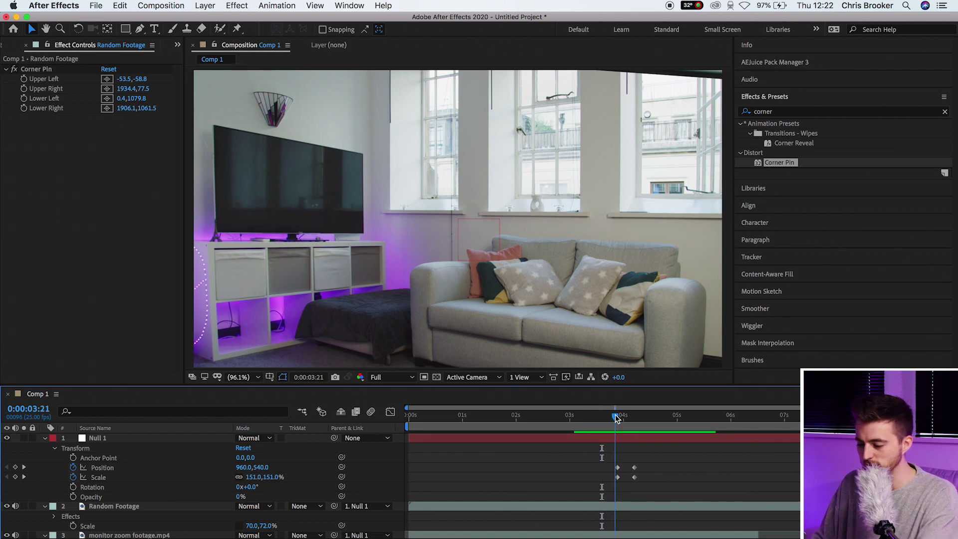
key(=)
key(=)
key(k)
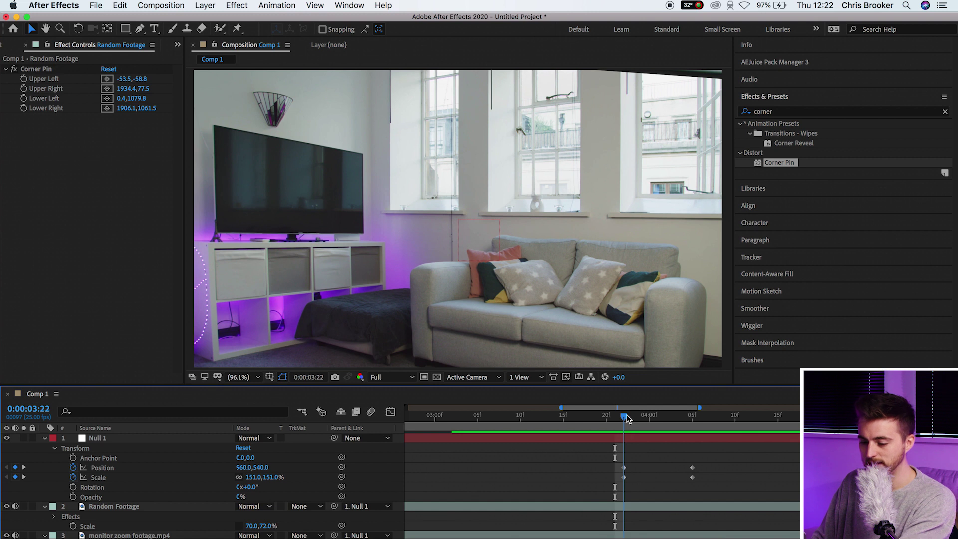
drag(254, 477, 262, 478)
- Preview the rescaled zoom-out from just before its first keyframe with the whole composition fitted in the viewer
key(space)
key(space)
drag(632, 420, 591, 421)
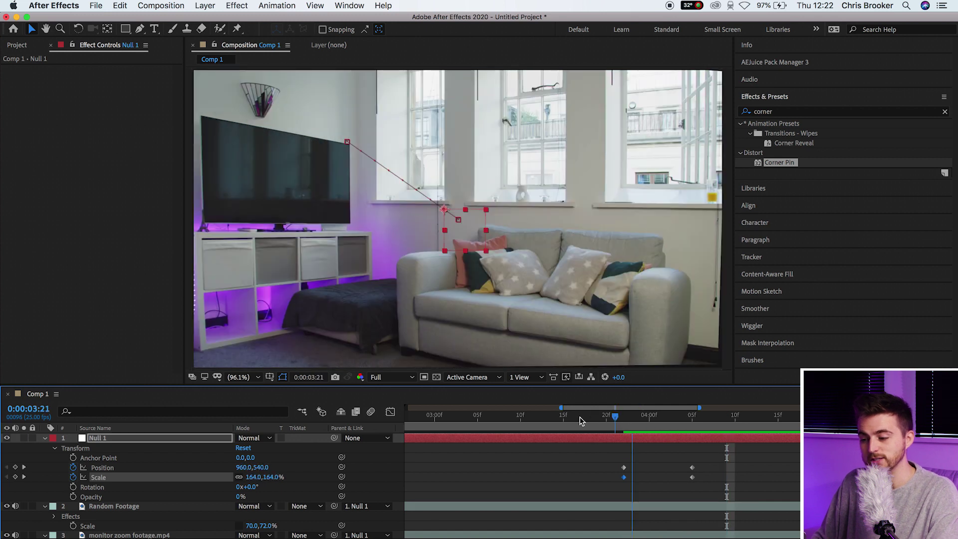
key(space)
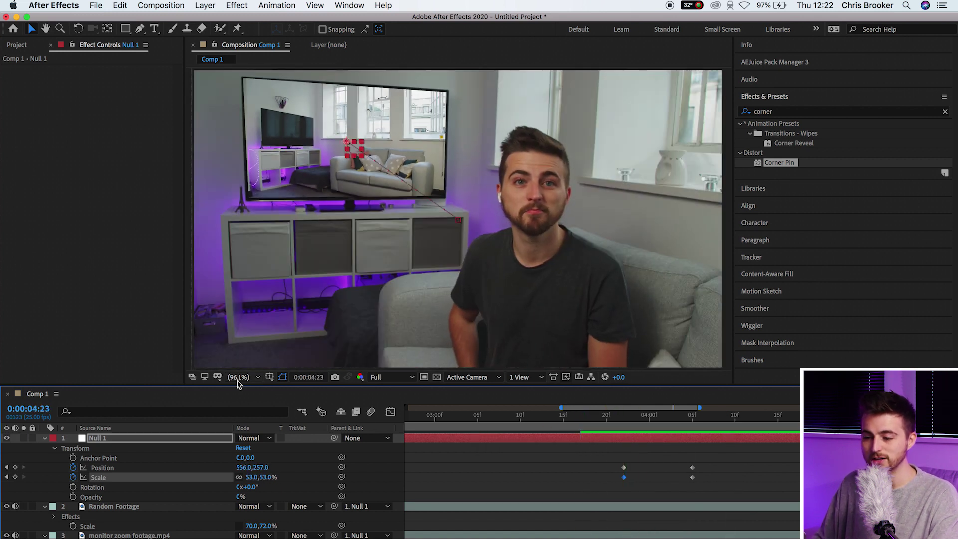
click(240, 377)
click(232, 181)
drag(570, 421, 523, 417)
key(;)
key(space)
key(space)
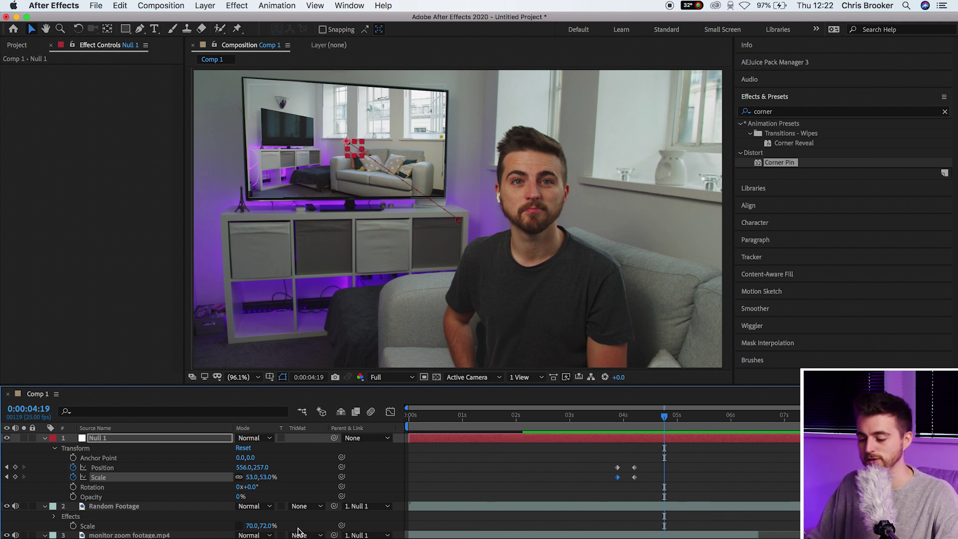
- Collapse the null and Random Footage properties and enable motion blur on all three layers and for the composition
click(47, 439)
click(45, 448)
click(134, 457)
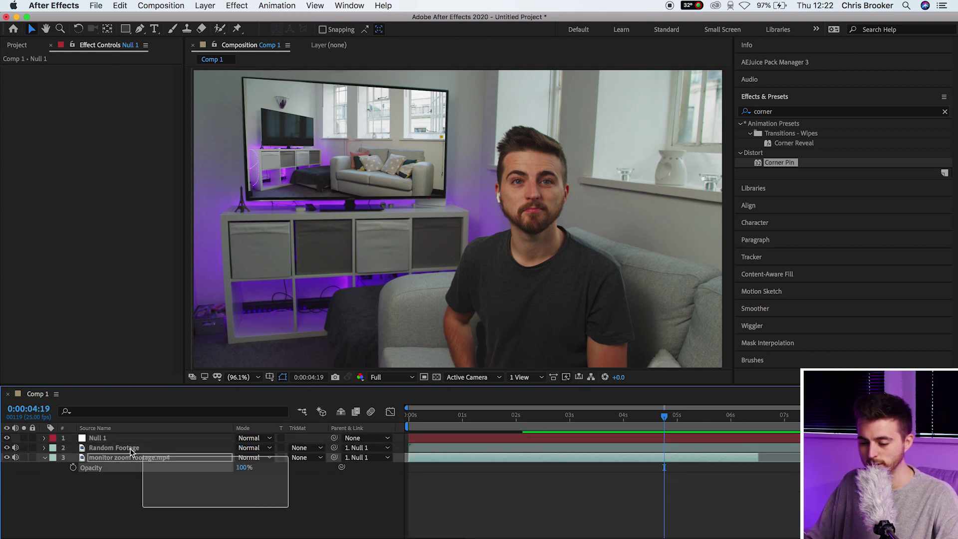
key(super+a)
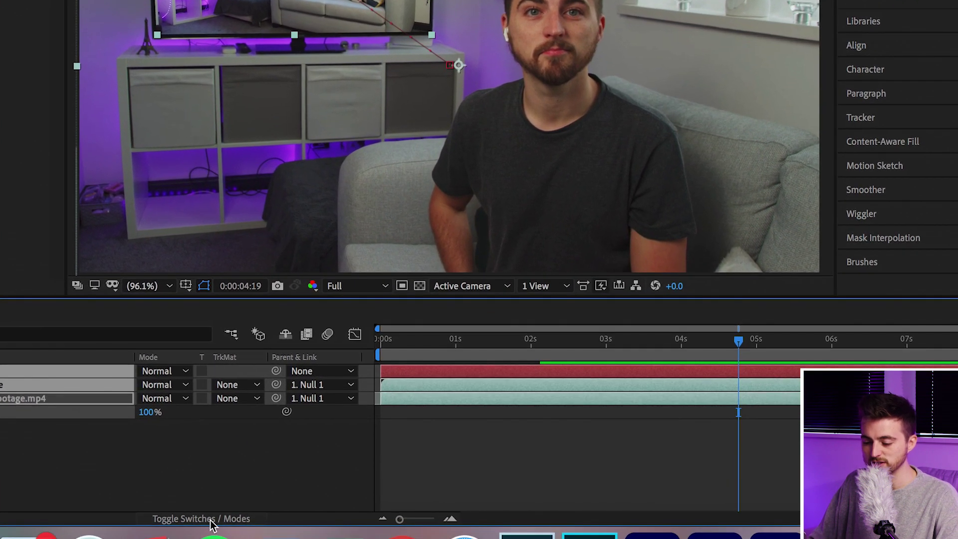
click(212, 522)
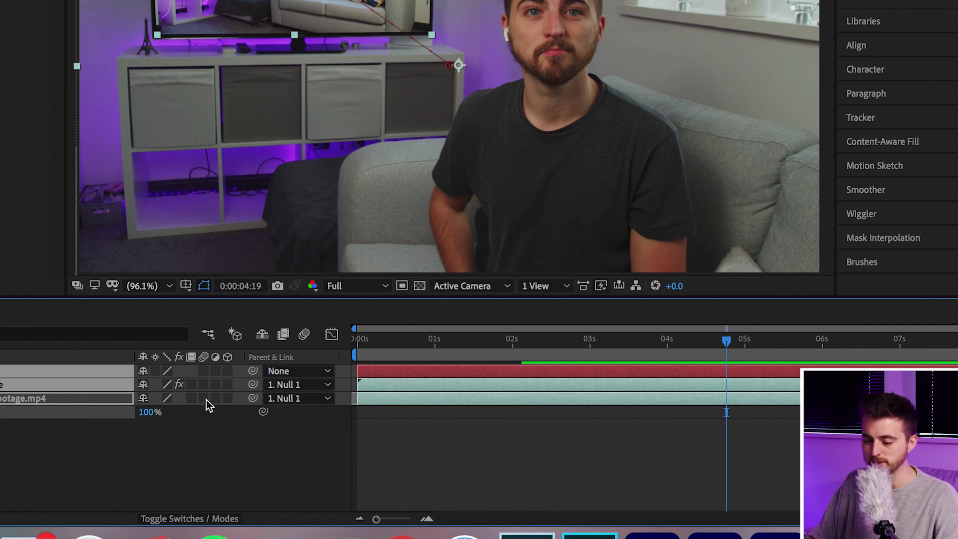
drag(205, 370, 206, 414)
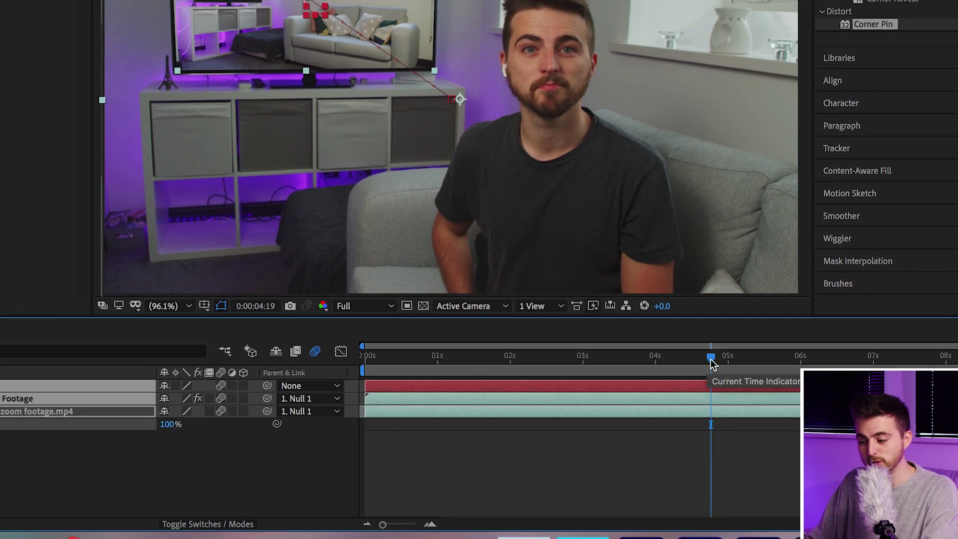
- Deselect the layers and preview the motion-blurred zoom-out from about 0:00:03:12
drag(726, 341, 627, 343)
click(532, 512)
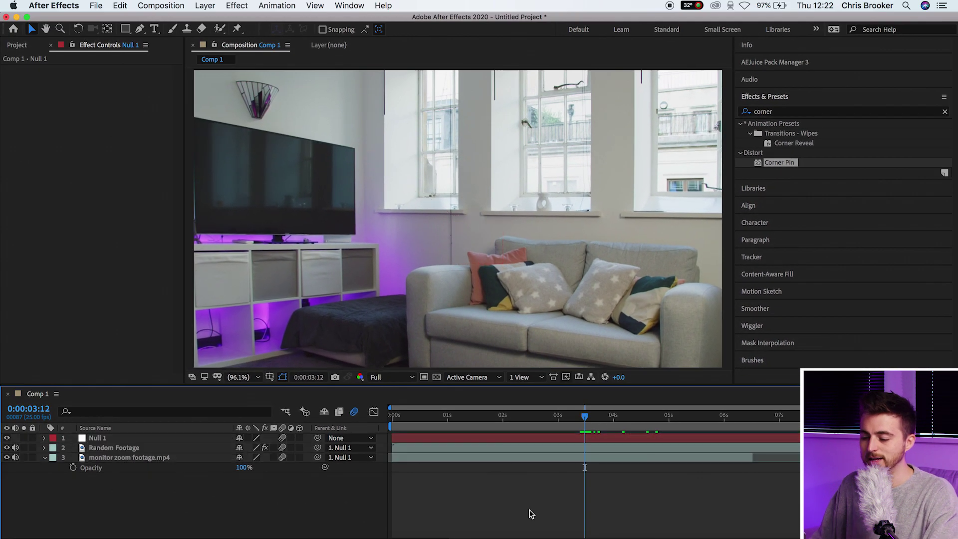
key(space)
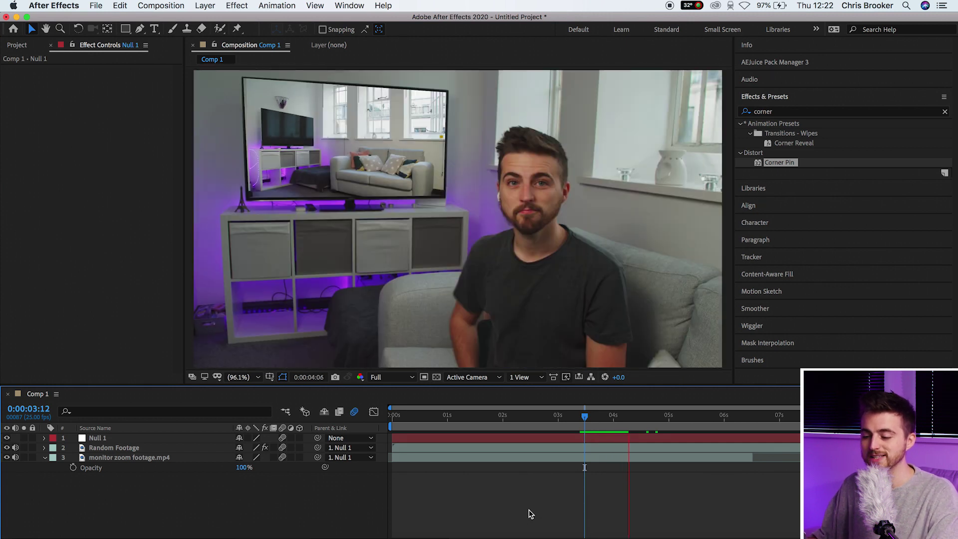
click(582, 416)
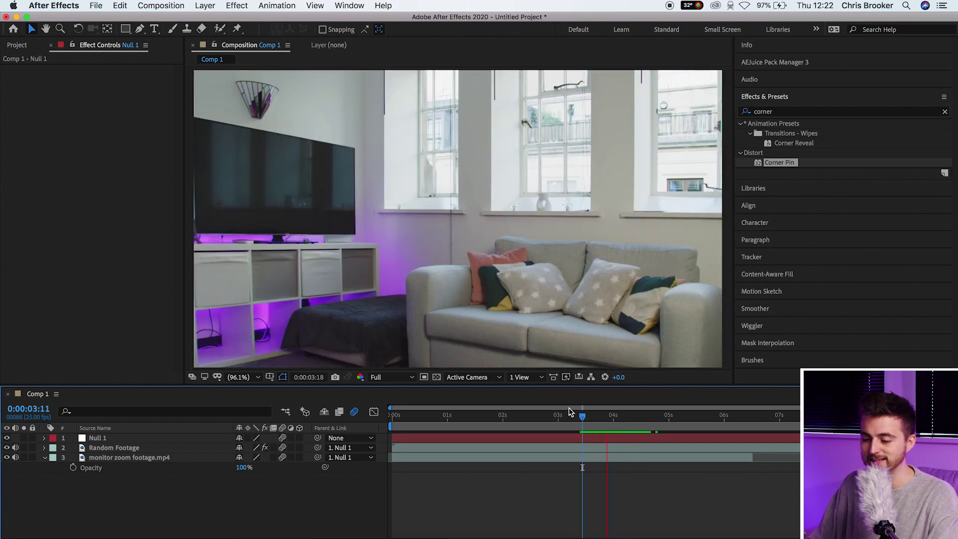
key(space)
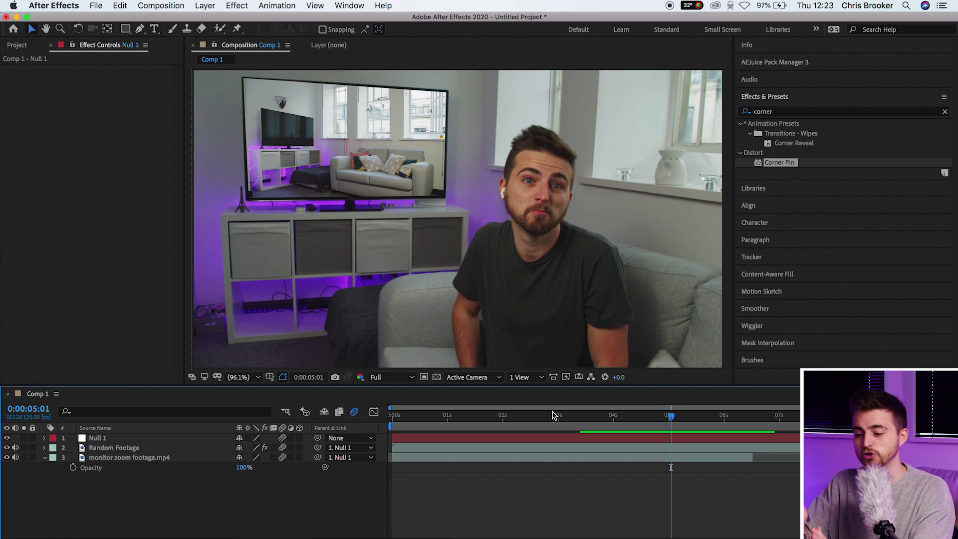
- Copy the null's ending Position and Scale keyframes to 0:00:04:13
click(102, 437)
click(45, 438)
mouse_move(624, 417)
mouse_down()
mouse_move(601, 424)
mouse_move(626, 421)
mouse_up()
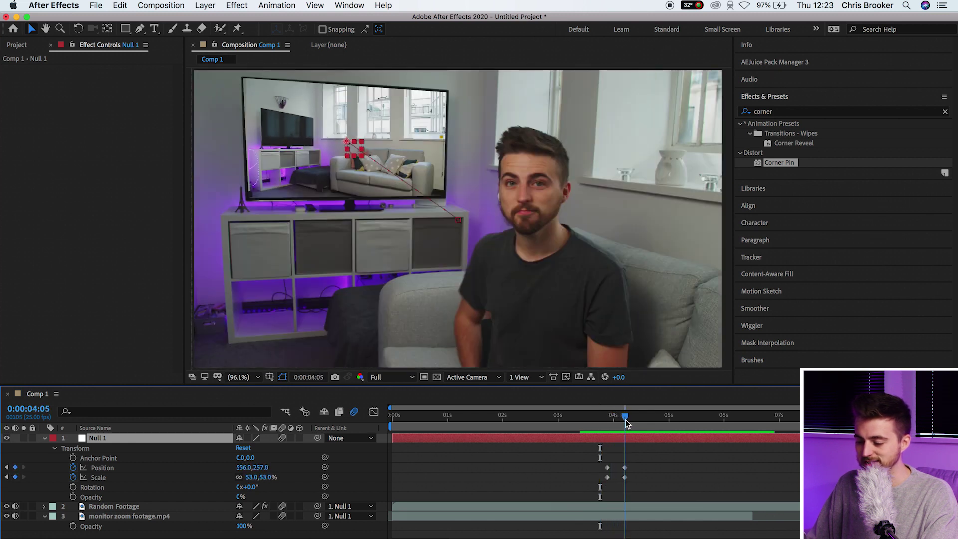
click(655, 476)
key(=)
drag(617, 465, 636, 485)
drag(607, 453, 647, 486)
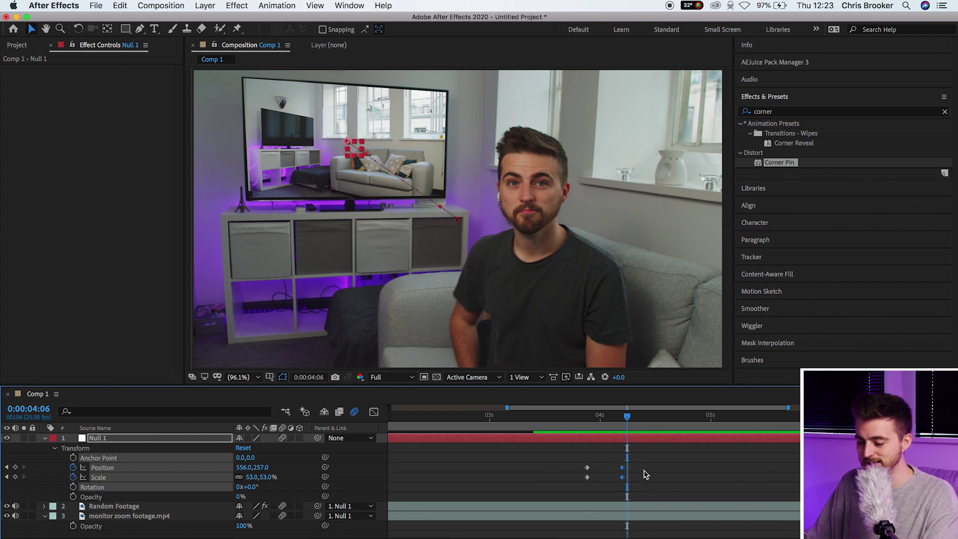
drag(627, 415, 671, 451)
click(622, 477)
drag(668, 418, 658, 420)
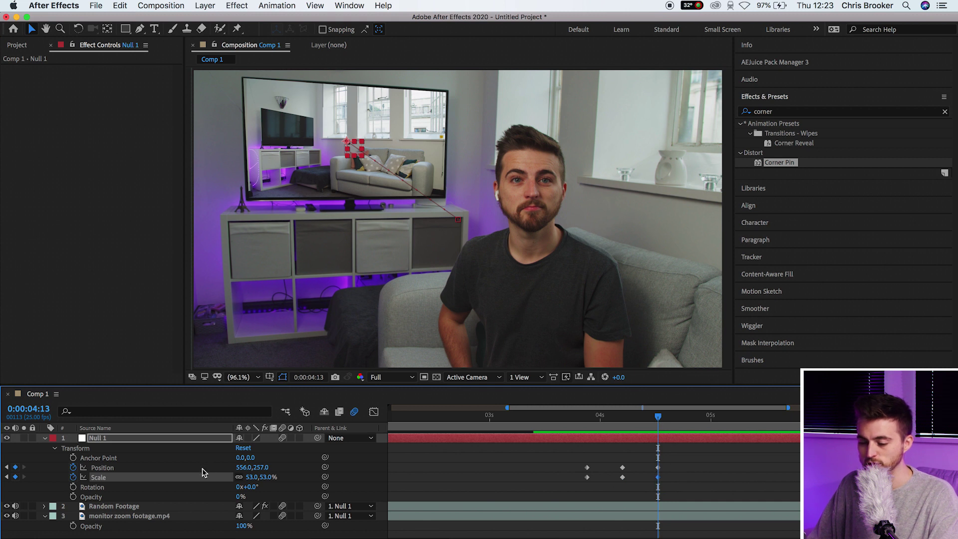
- Set the null's Scale to 58% at the 0:00:04:13 keyframe and preview the bounce after the zoom-out
drag(254, 477, 256, 477)
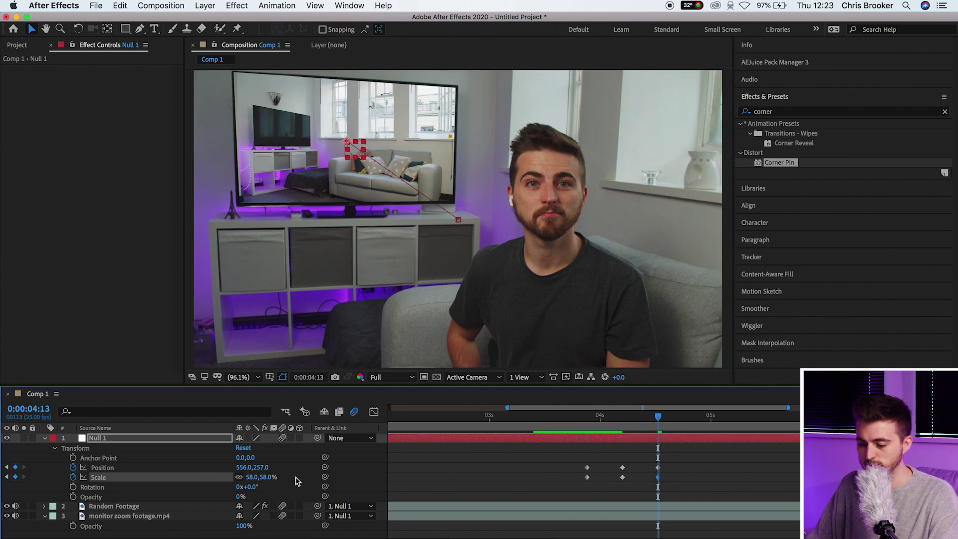
click(568, 423)
key(space)
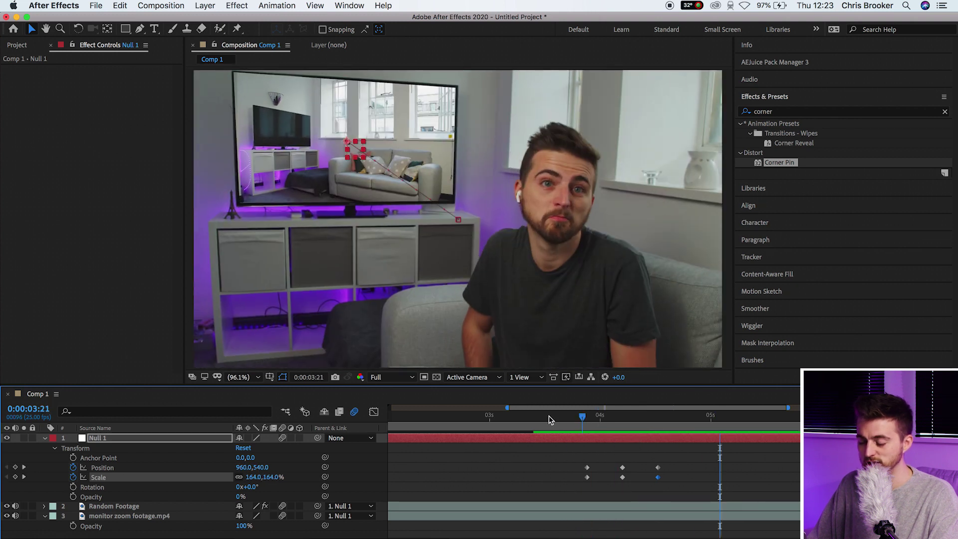
click(546, 423)
key(space)
- Try moving the null's last Position and Scale keyframes to just after five seconds and preview the slower bounce
drag(637, 454, 715, 479)
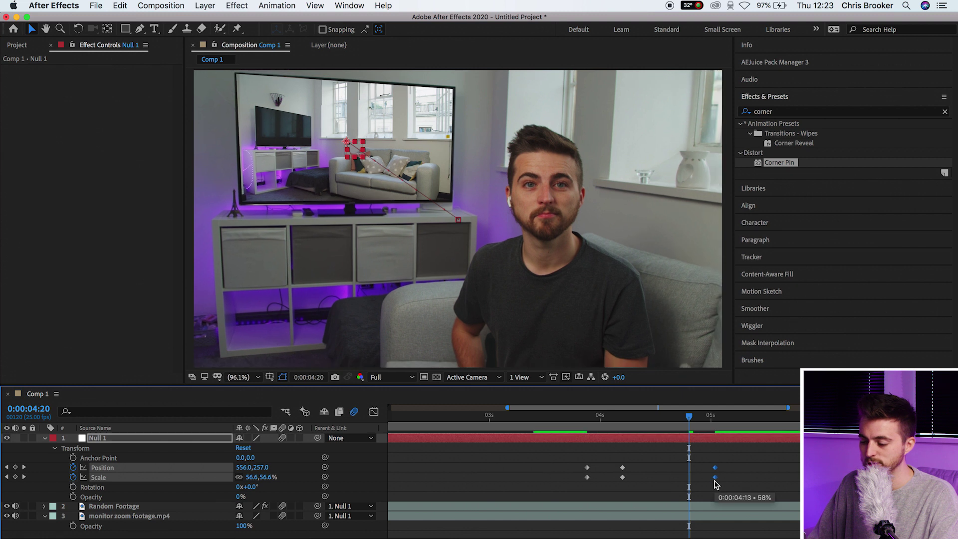
click(597, 424)
key(space)
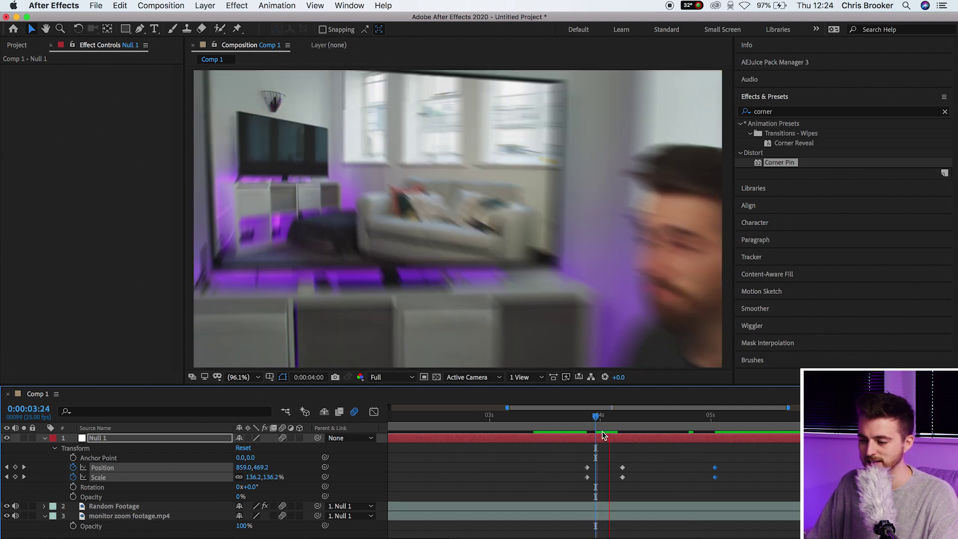
key(space)
- Move the null's last Position and Scale keyframes to about 0:00:04:09 and preview the quicker bounce
drag(694, 457, 699, 476)
click(589, 423)
key(space)
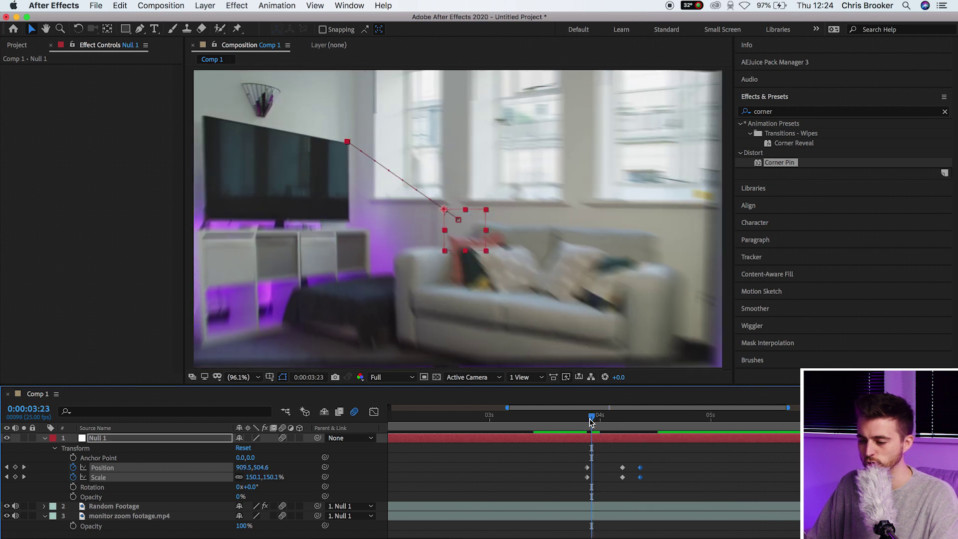
click(583, 422)
key(space)
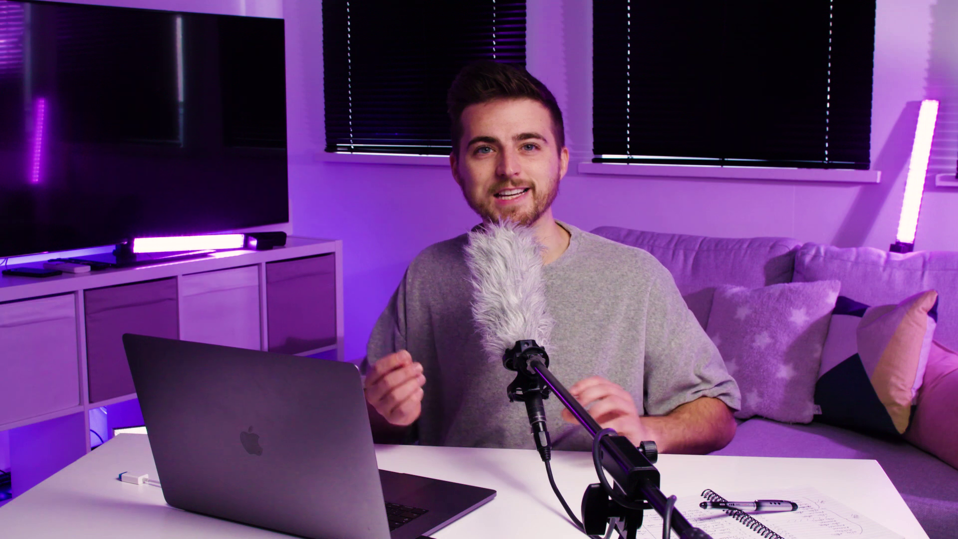